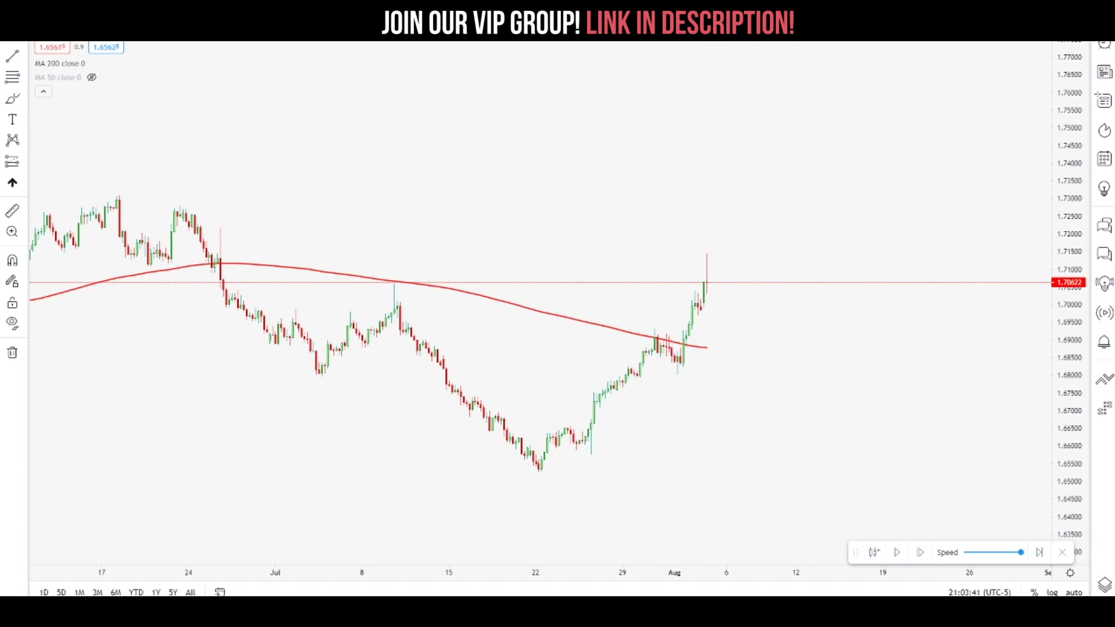
Advance the bar replay by several candles to about 6 August and slightly reduce the replay speed
left_click_drag(480, 184, 606, 194)
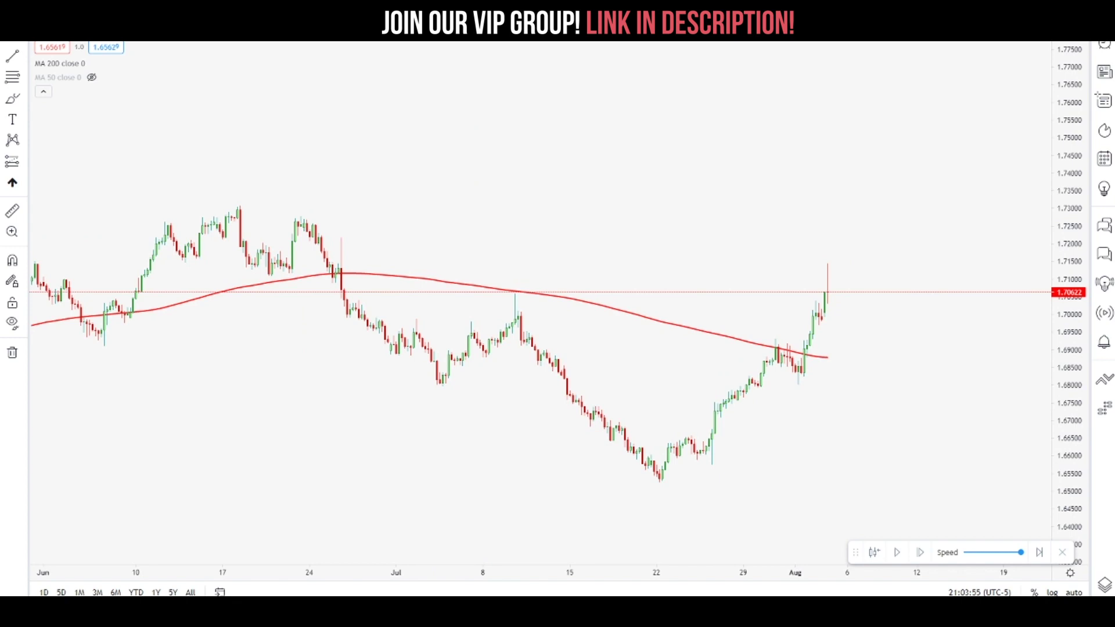
left_click_drag(636, 217, 647, 190)
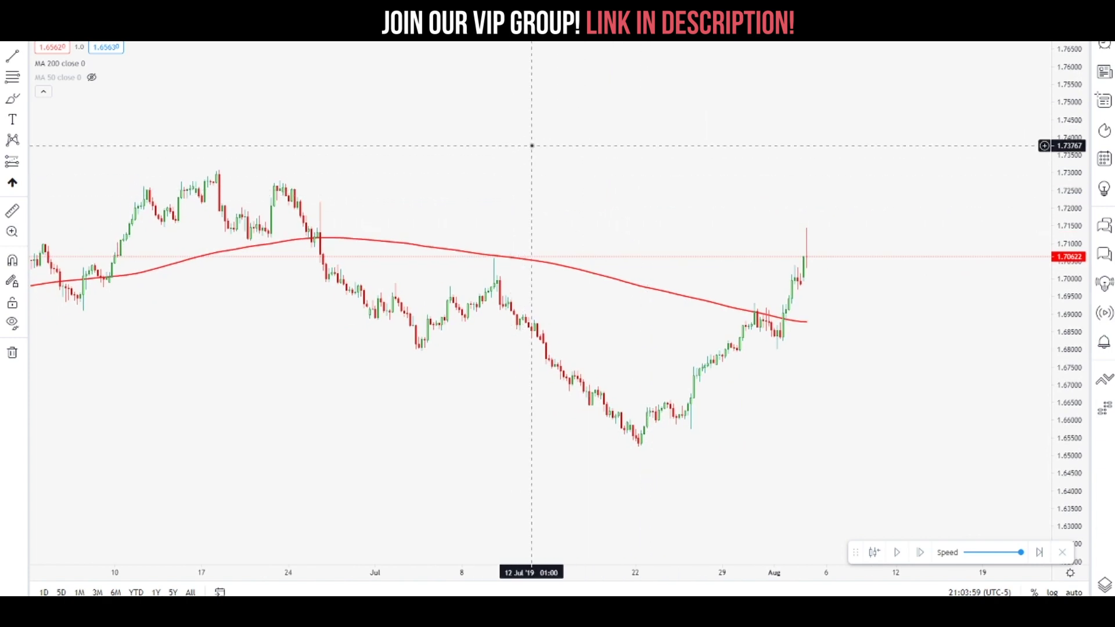
left_click_drag(602, 168, 638, 159)
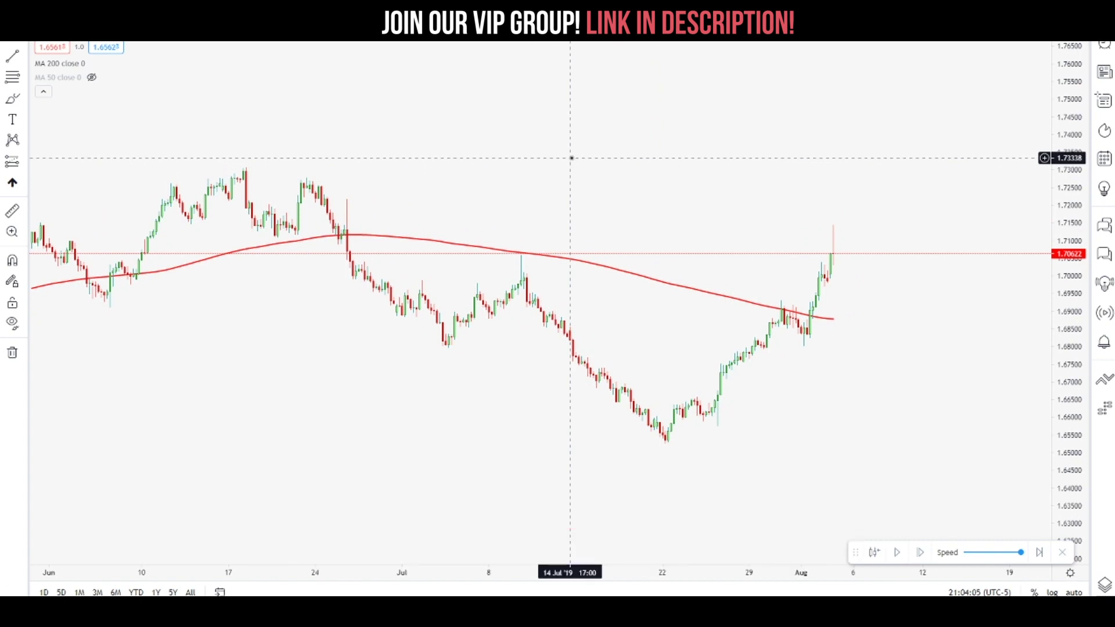
left_click_drag(594, 173, 608, 177)
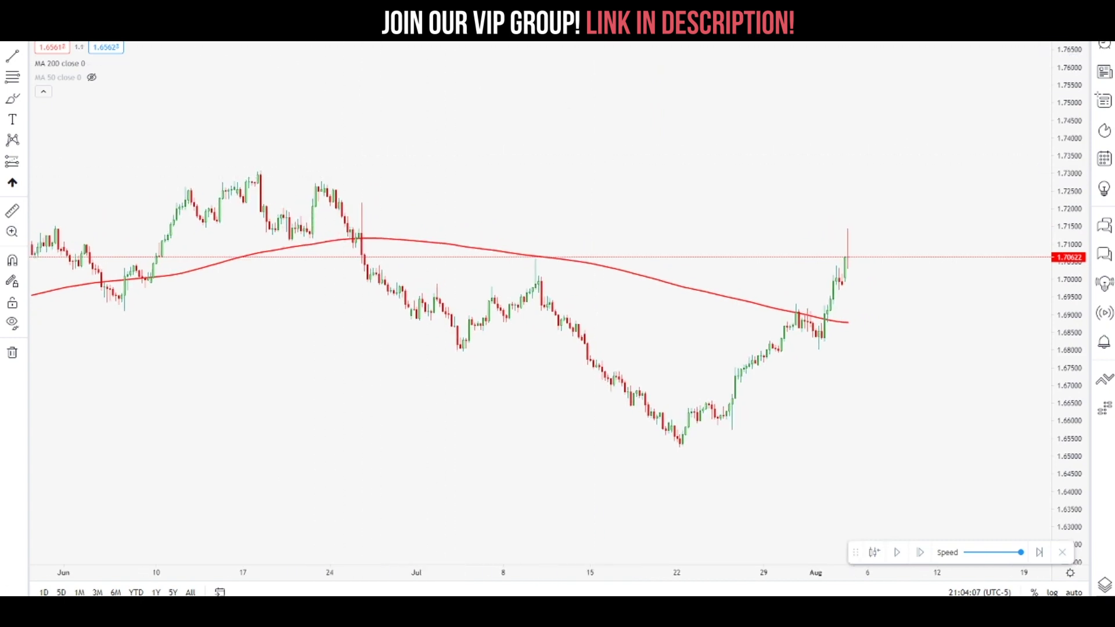
left_click_drag(741, 204, 731, 204)
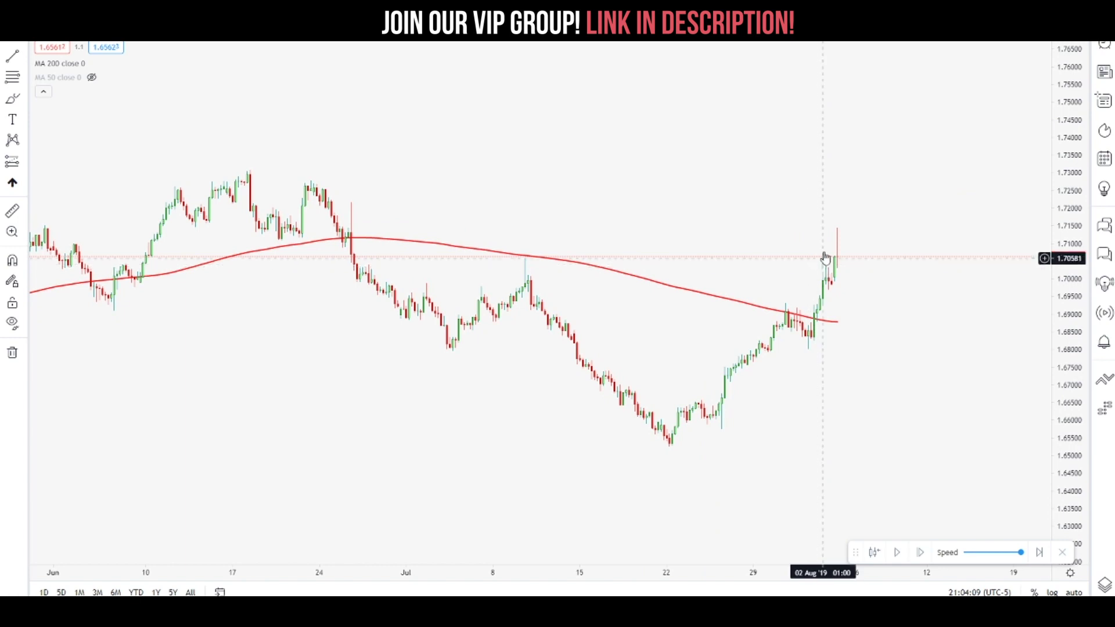
mouse_move(856, 552)
left_mouse_down()
mouse_move(856, 212)
mouse_move(841, 44)
mouse_move(857, 544)
left_mouse_up()
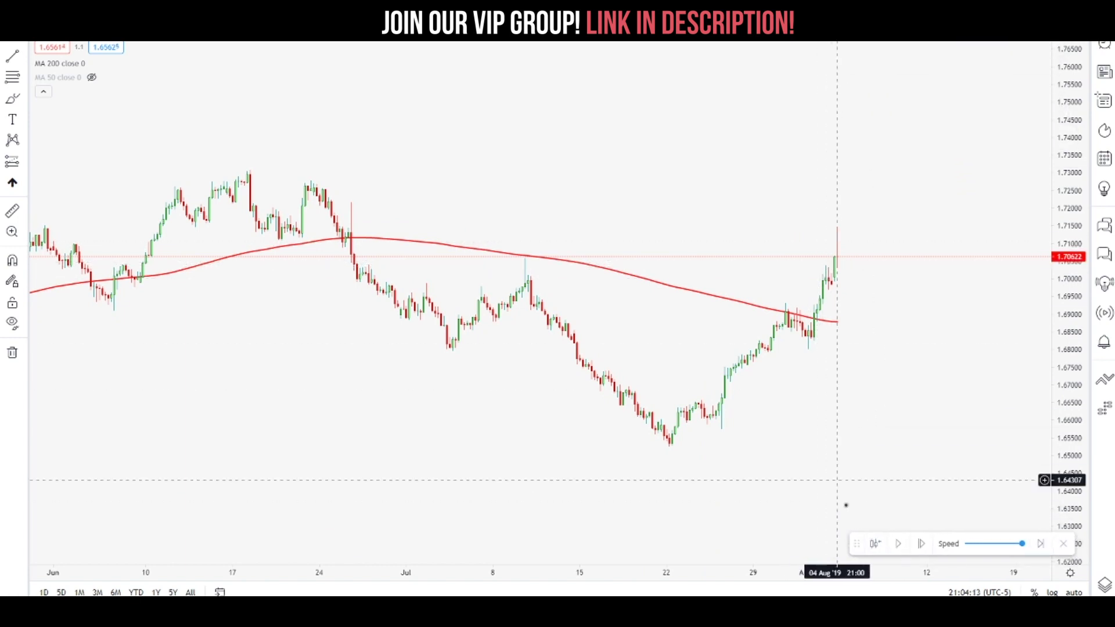
left_click(900, 549)
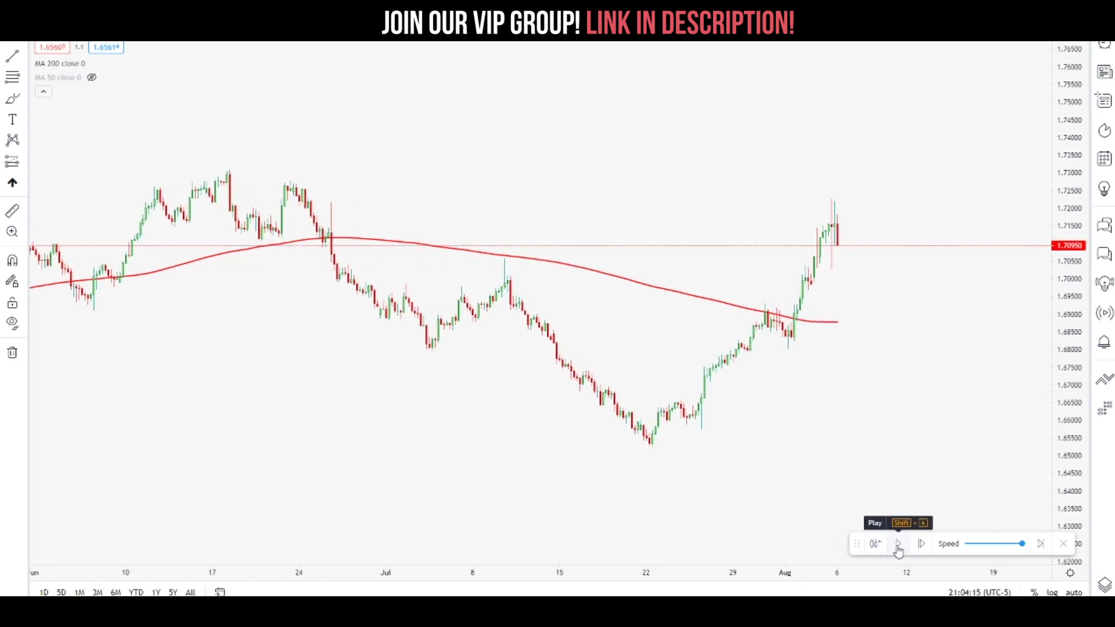
left_click_drag(1023, 545, 1017, 545)
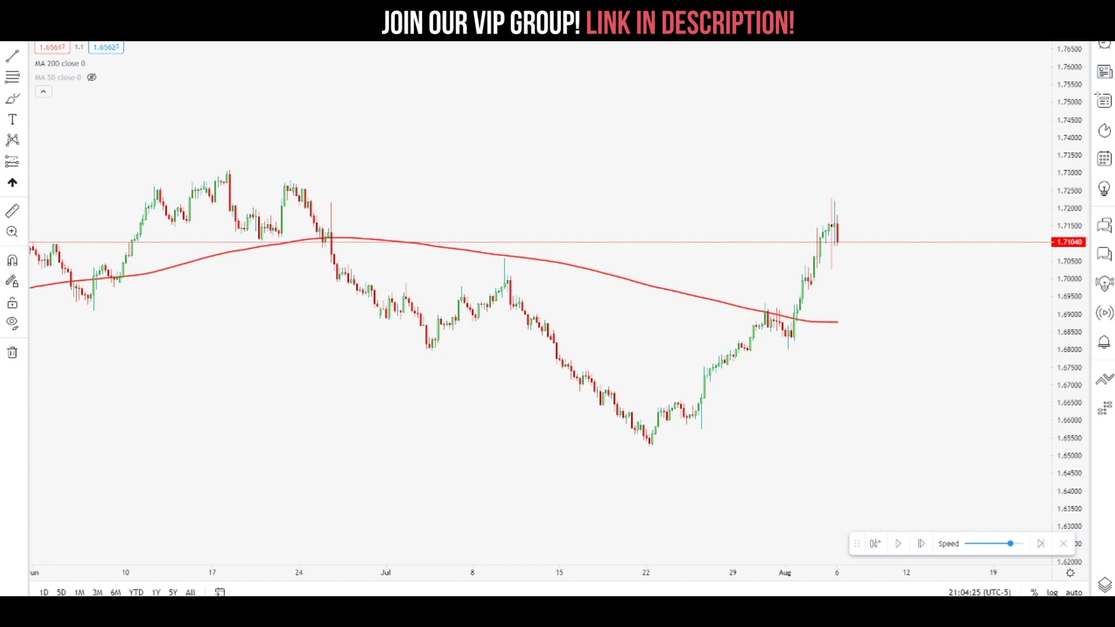
Handwrite "T.A." in black ink above the price chart, underline it twice and frame it with a box
key("alt+Tab")
left_click_drag(566, 99, 625, 102)
left_click_drag(102, 83, 348, 118)
left_click_drag(562, 68, 561, 91)
left_click_drag(554, 65, 577, 63)
mouse_move(527, 235)
left_mouse_down()
mouse_move(571, 222)
mouse_move(566, 199)
left_mouse_up()
left_click(518, 228)
left_click(603, 228)
left_click_drag(448, 260, 626, 261)
left_click_drag(411, 352, 597, 347)
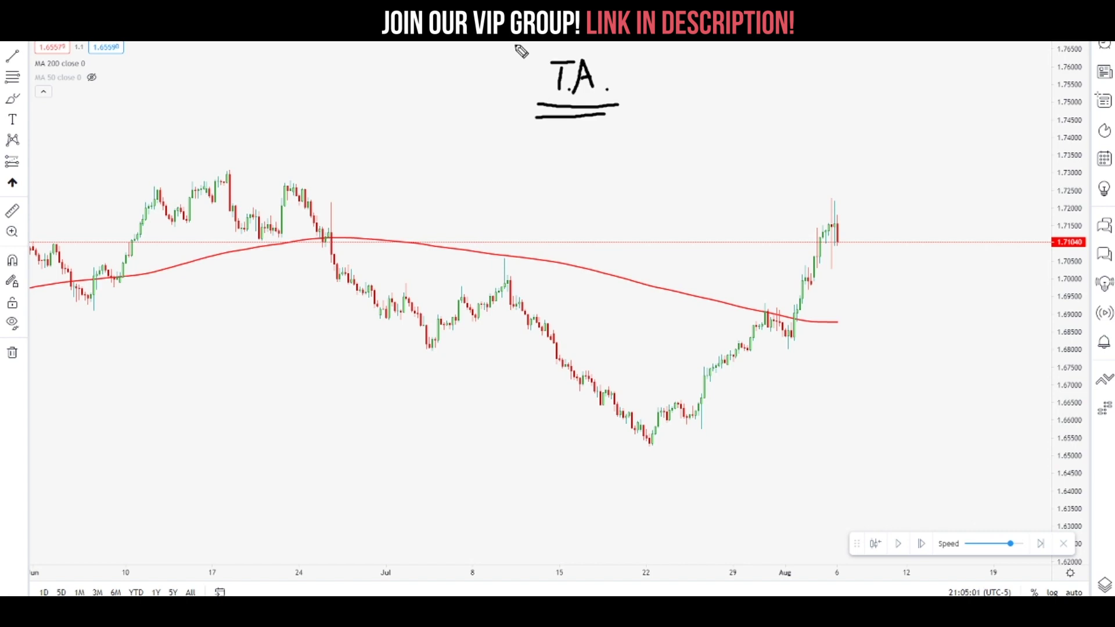
mouse_move(522, 43)
left_mouse_down()
mouse_move(665, 138)
mouse_move(640, 41)
left_mouse_up()
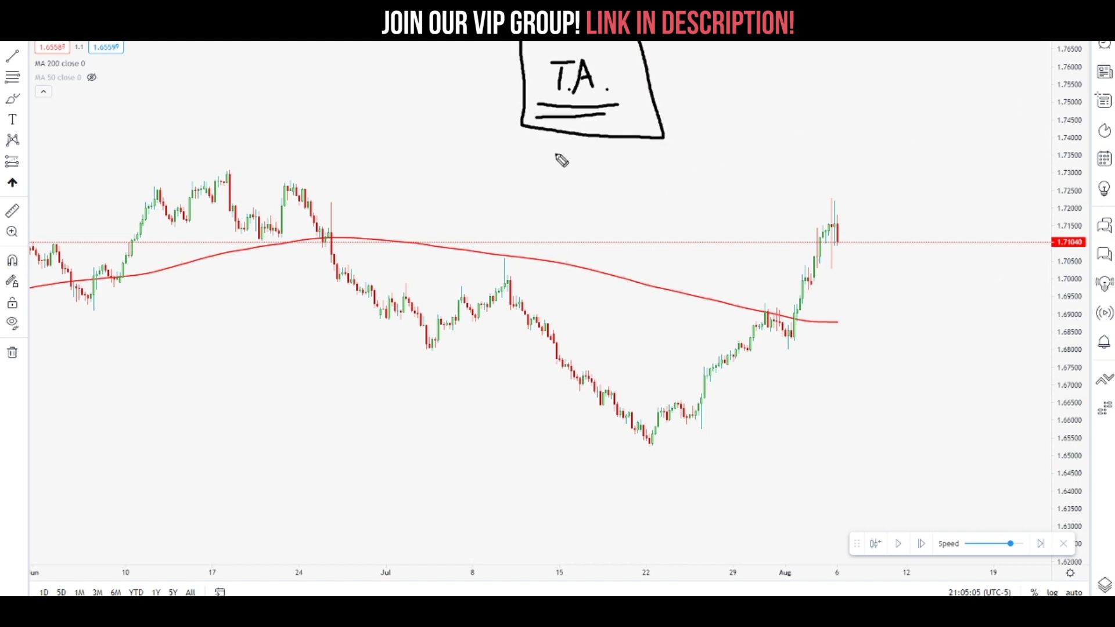
Handwrite "F.A." below the boxed T.A. and cross it out with two diagonal strokes
left_click_drag(555, 209, 571, 173)
left_click_drag(550, 189, 559, 190)
left_click_drag(455, 491, 480, 491)
left_click(502, 552)
mouse_move(551, 537)
left_mouse_down()
mouse_move(562, 489)
mouse_move(600, 535)
left_mouse_up()
left_click_drag(565, 497, 600, 498)
left_click(667, 530)
left_click_drag(361, 580, 686, 410)
left_click_drag(325, 391, 607, 514)
left_click_drag(730, 582, 787, 596)
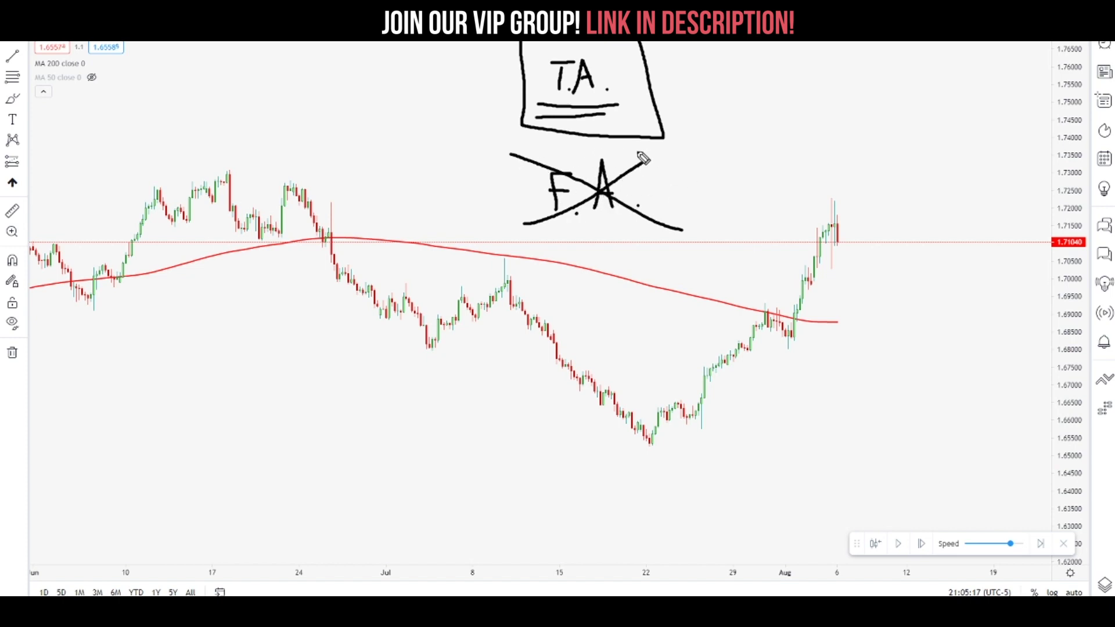
Handwrite "S.A." beside the boxed T.A. and cross it out with two diagonal strokes
mouse_move(741, 54)
left_mouse_down()
mouse_move(727, 76)
mouse_move(780, 45)
mouse_move(787, 75)
left_mouse_up()
left_click(761, 76)
left_click_drag(771, 65, 784, 65)
left_click(801, 70)
left_click_drag(714, 42, 842, 100)
left_click_drag(720, 91, 792, 42)
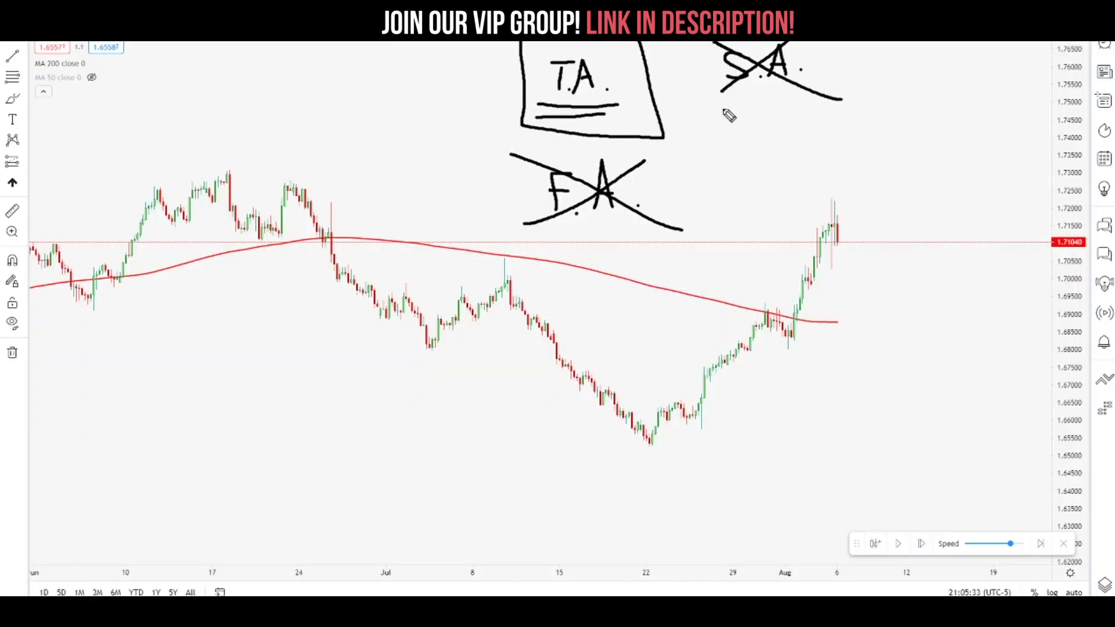
Draw a double-headed arrow between F.A. and S.A. and a single arrow pointing at the T.A. box
left_click_drag(666, 186, 755, 106)
left_click_drag(738, 112, 756, 119)
mouse_move(673, 168)
left_mouse_down()
mouse_move(667, 186)
mouse_move(694, 189)
left_mouse_up()
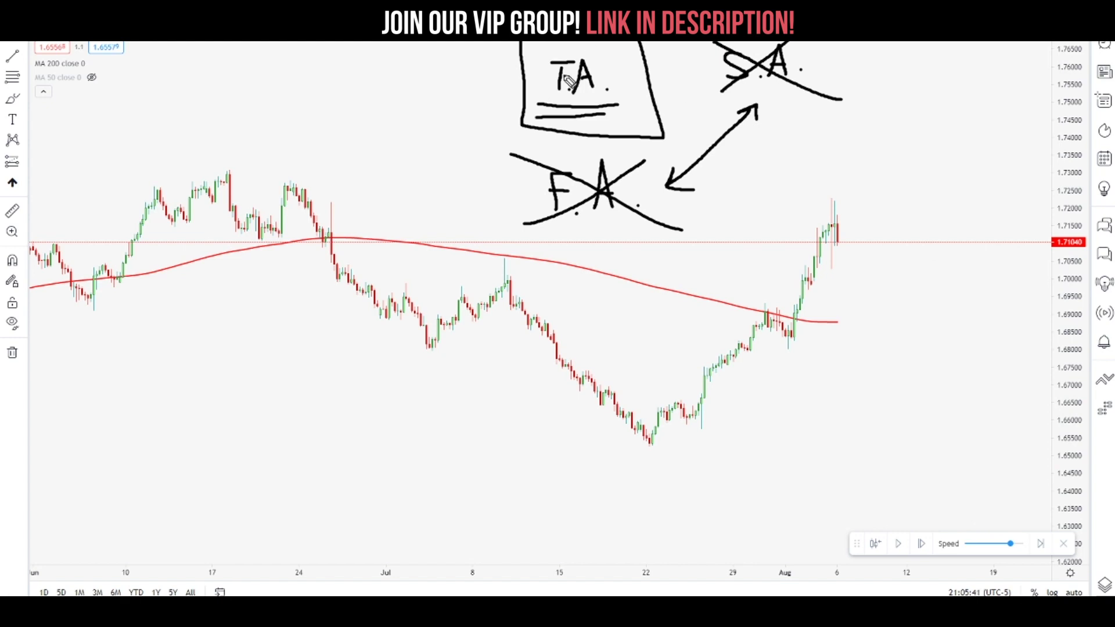
left_click_drag(362, 63, 498, 73)
left_click_drag(482, 60, 488, 84)
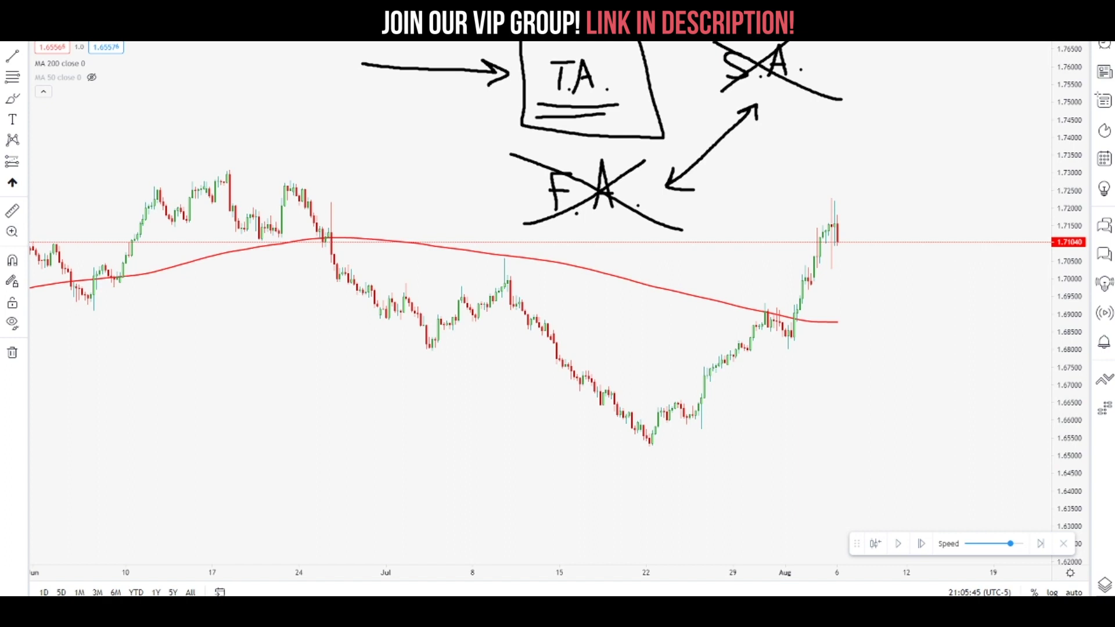
Clear the ink and handwrite "Trend Trader" on two lines above the chart, underlining each word
key("ctrl+shift+7")
left_click_drag(505, 62, 511, 129)
left_click_drag(489, 69, 521, 60)
mouse_move(540, 113)
left_mouse_down()
mouse_move(552, 74)
mouse_move(586, 107)
mouse_move(630, 80)
left_mouse_up()
left_click_drag(511, 131, 622, 115)
left_click_drag(554, 152, 557, 176)
left_click_drag(544, 148, 569, 148)
left_click_drag(576, 169, 591, 149)
left_click_drag(599, 154, 619, 159)
left_click_drag(611, 158, 650, 134)
left_click_drag(558, 182, 660, 172)
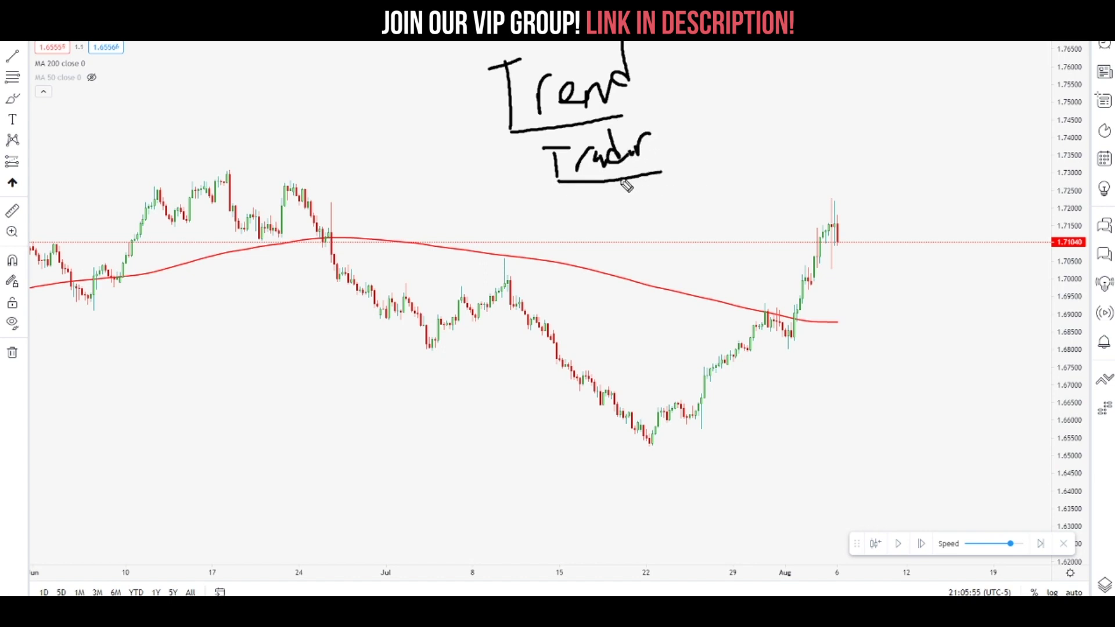
Draw a rising arrow and a falling arrow over the chart to illustrate both trend directions, and clear the ink
mouse_move(476, 352)
left_mouse_down()
mouse_move(726, 181)
mouse_move(725, 197)
left_mouse_up()
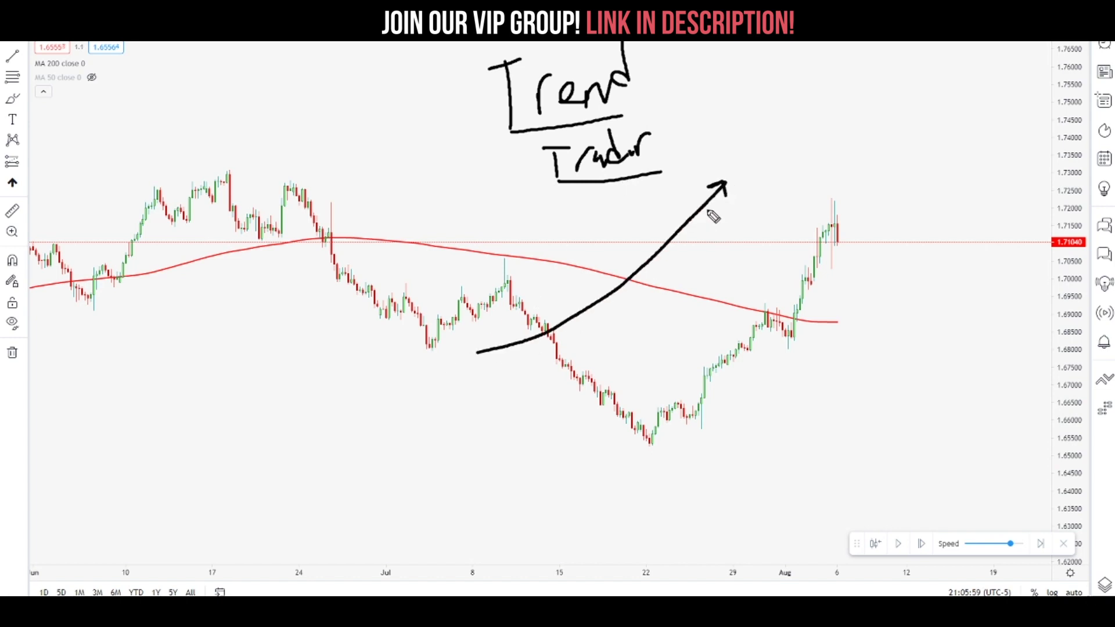
left_click_drag(769, 124, 985, 355)
left_click_drag(974, 318, 986, 355)
left_click_drag(952, 345, 985, 355)
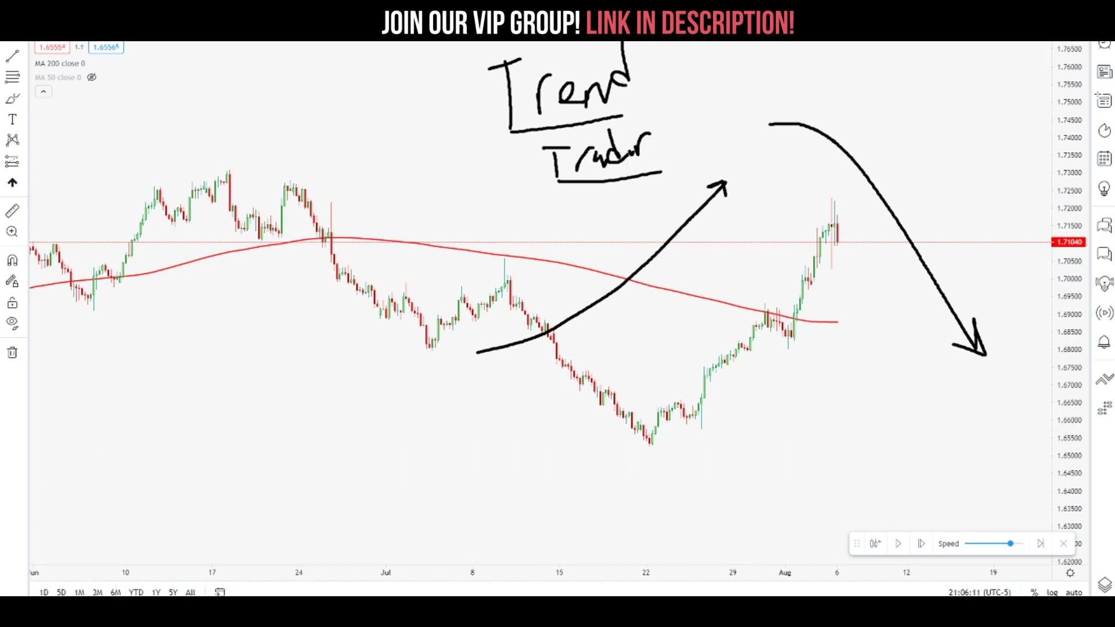
key("ctrl+shift+7")
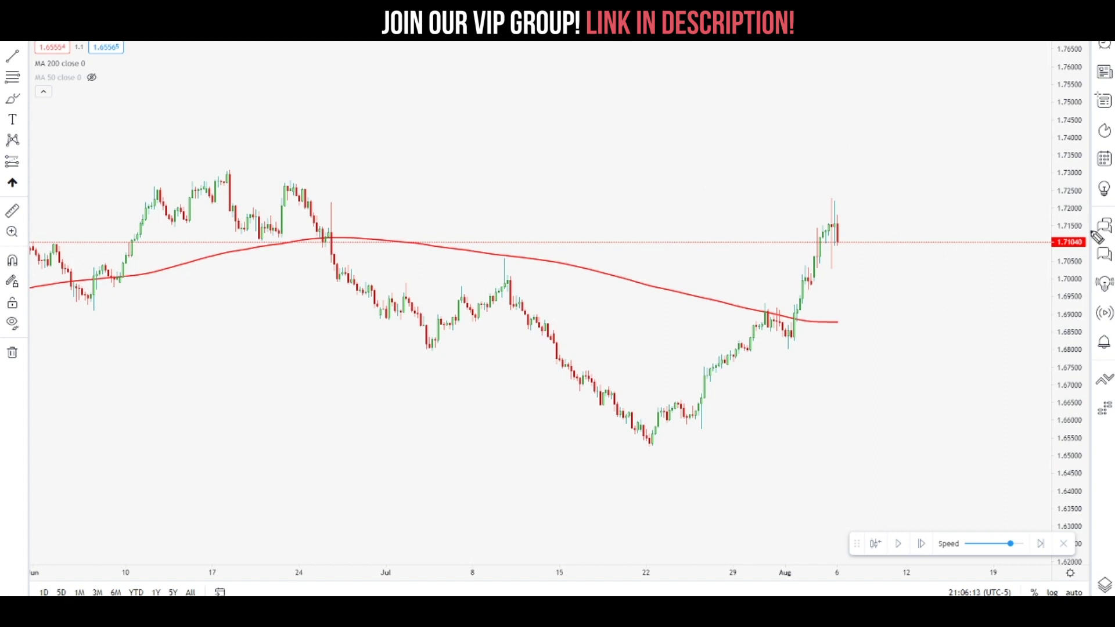
Draw a falling arrow above the MA 200, trace the average's decline, sketch the rise from the late-July low, and clear the ink
scroll(697, 177, "up", 3)
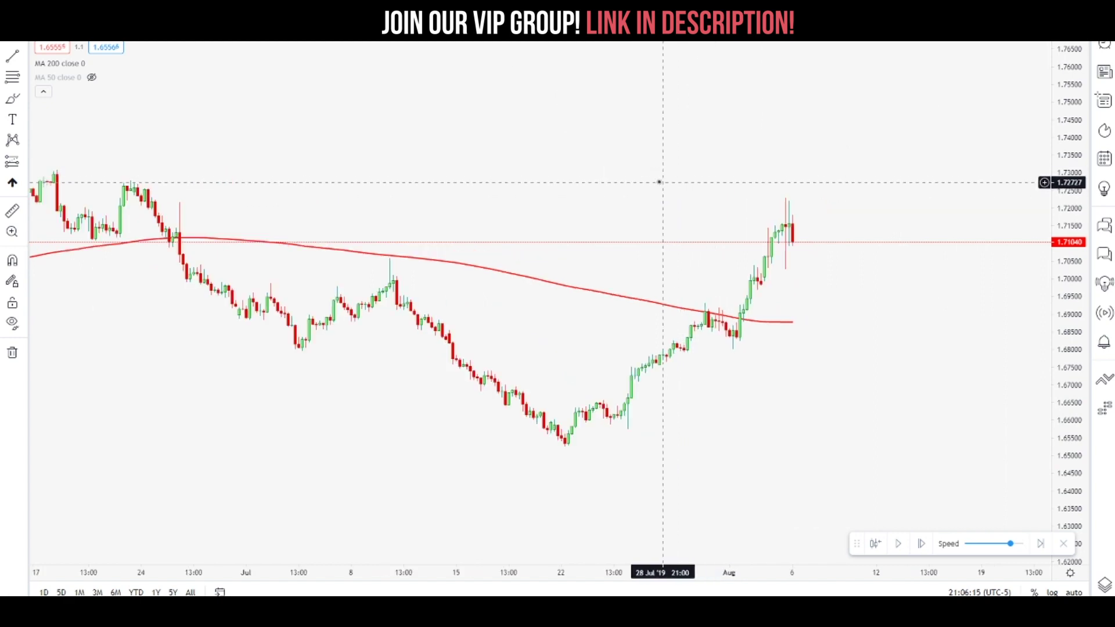
left_click_drag(560, 223, 526, 205)
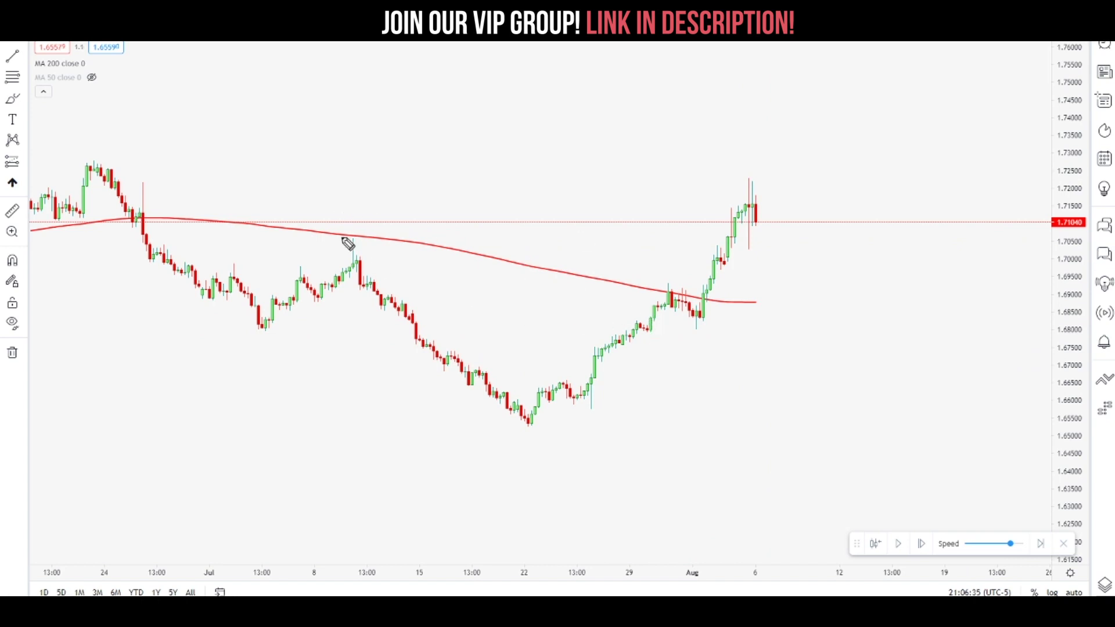
mouse_move(171, 176)
left_mouse_down()
mouse_move(290, 191)
mouse_move(614, 269)
left_mouse_up()
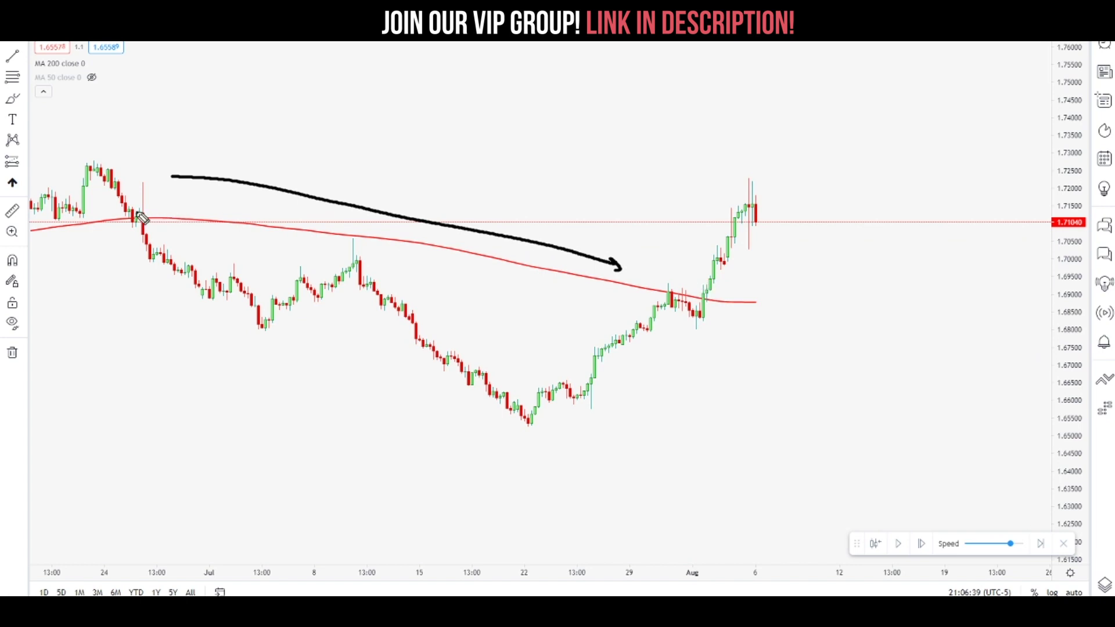
mouse_move(137, 218)
left_mouse_down()
mouse_move(294, 232)
mouse_move(610, 302)
left_mouse_up()
mouse_move(549, 425)
left_mouse_down()
mouse_move(710, 348)
mouse_move(824, 252)
mouse_move(835, 258)
left_mouse_up()
key("Escape")
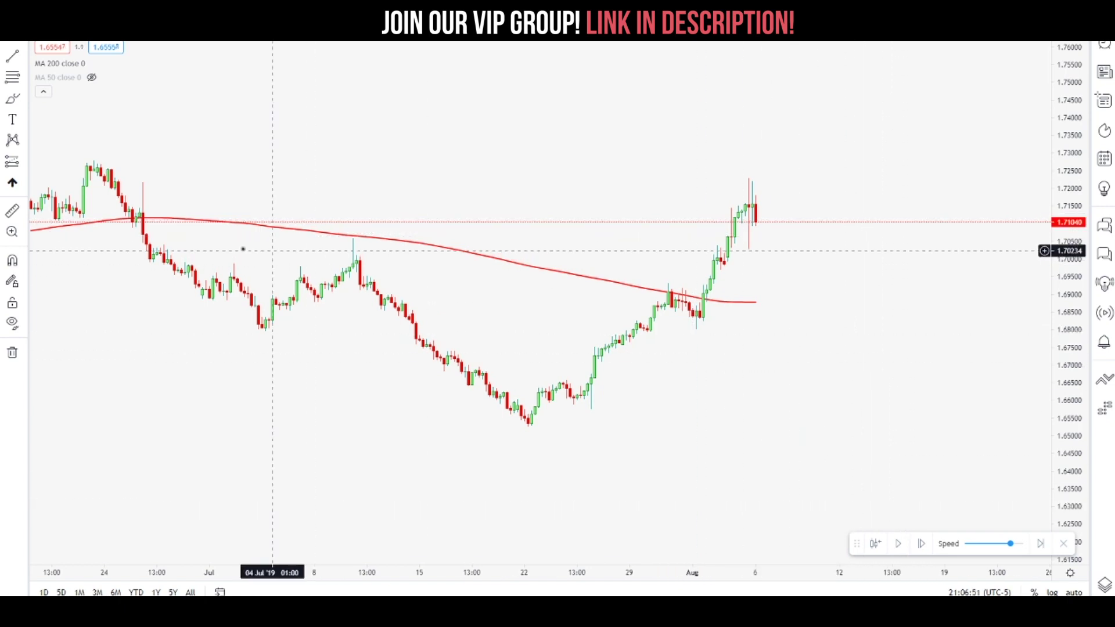
Draw a green rectangle zone from about 1.692 to 1.700 starting at the July swing high, and play the replay through the August spike
left_click(27, 101)
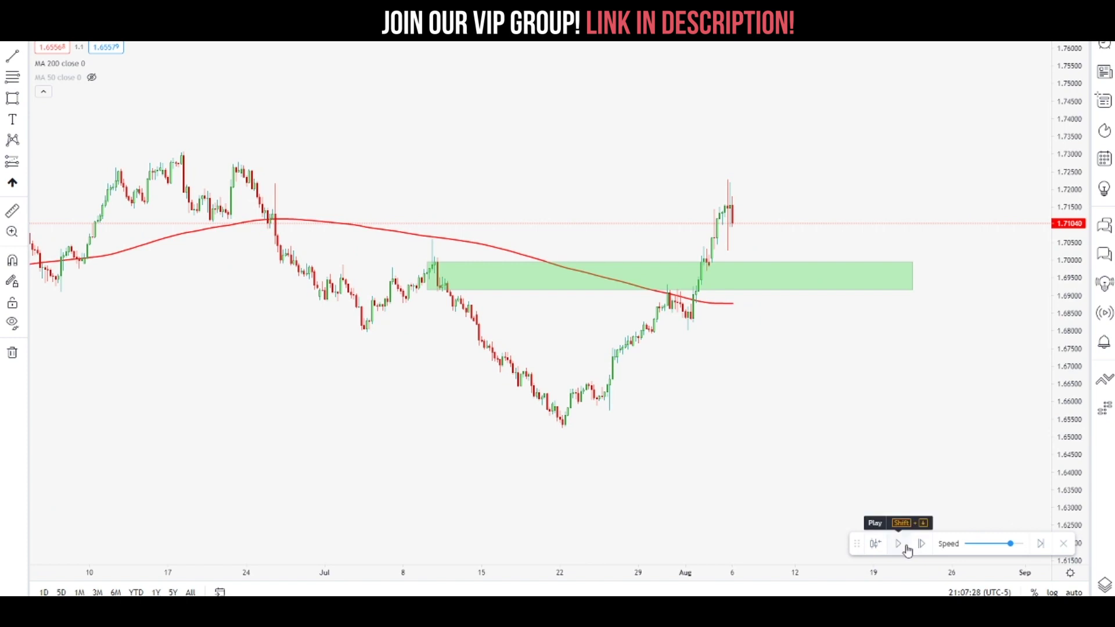
left_click(903, 548)
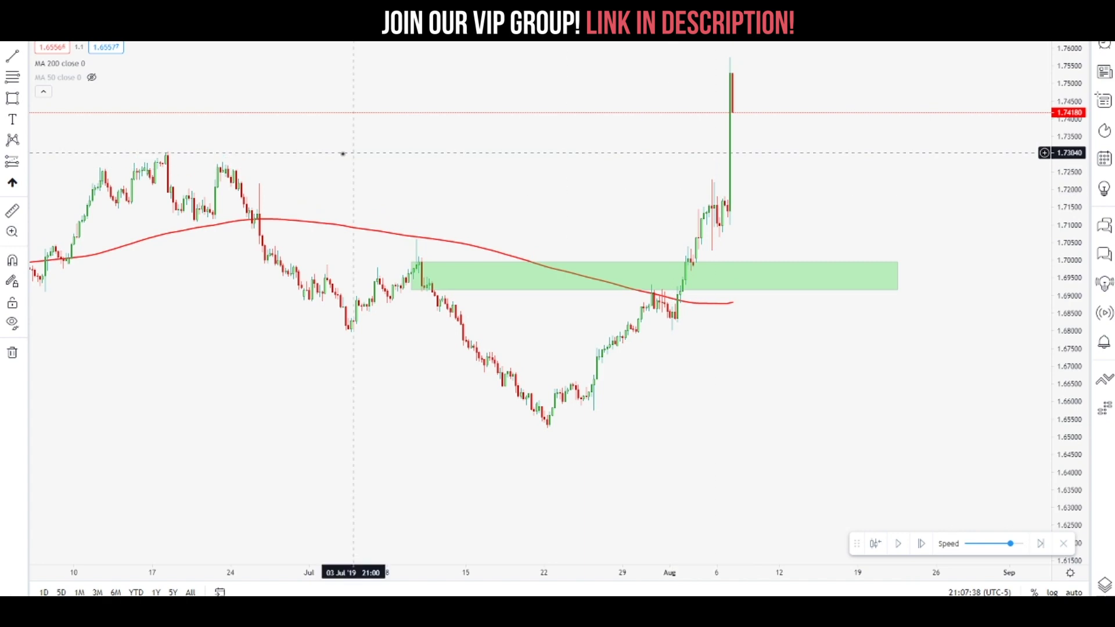
Draw a second green rectangle zone from the mid-June high at about 1.730 down to about 1.721, extending to early September
left_click(12, 98)
left_click(160, 154)
left_click_drag(1009, 187, 1009, 187)
left_click(289, 135)
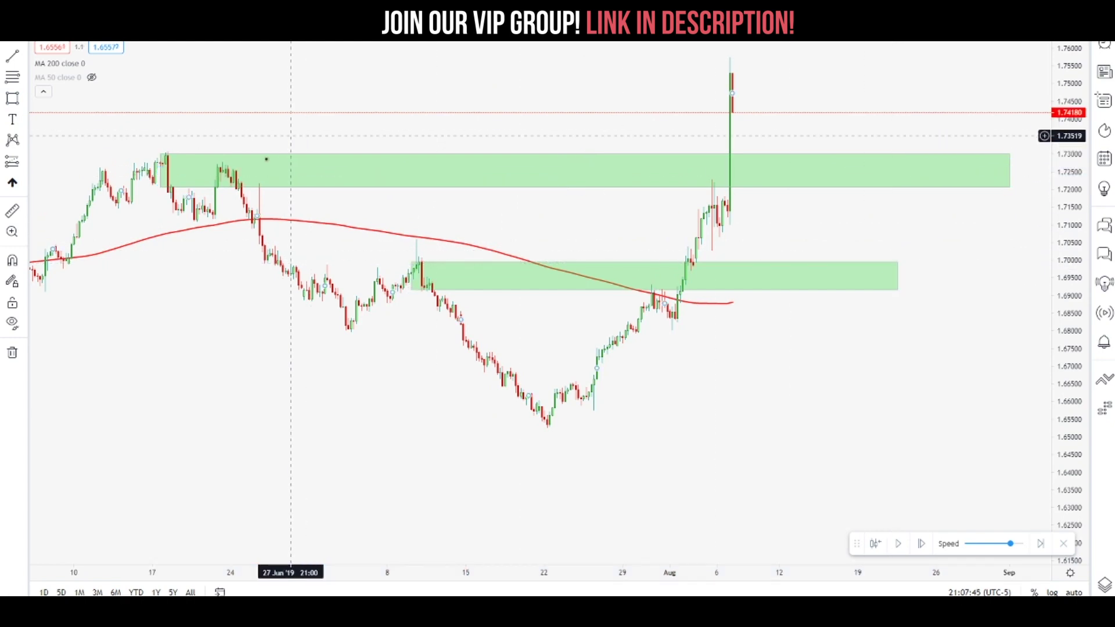
left_click(173, 162)
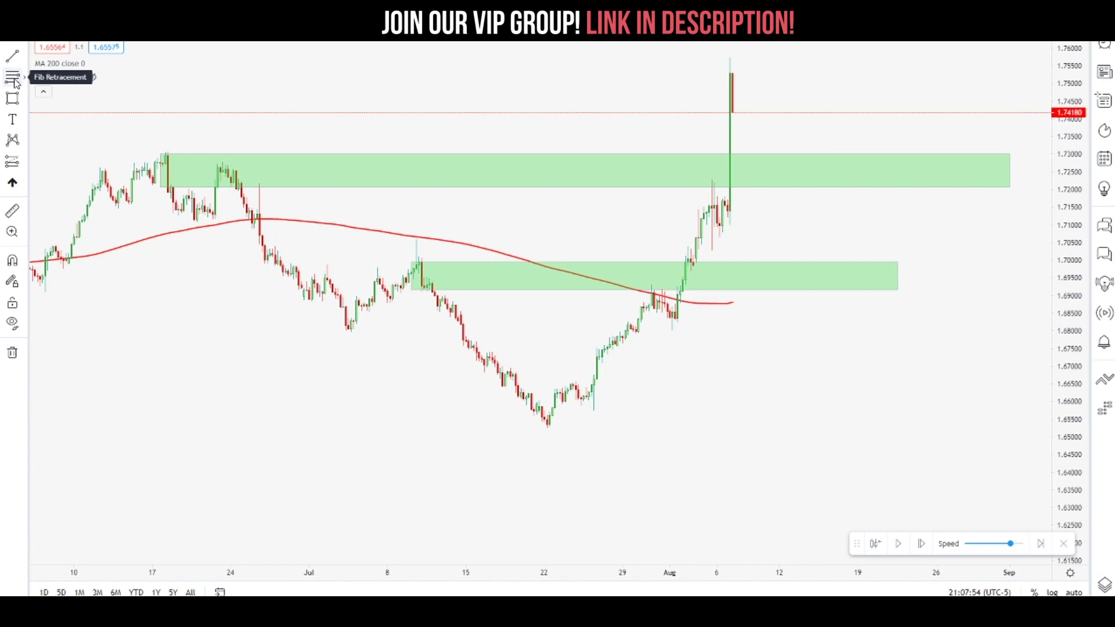
Place a Fib Retracement beside the latest candles from 1.70927 up to 1.72595
left_click(13, 79)
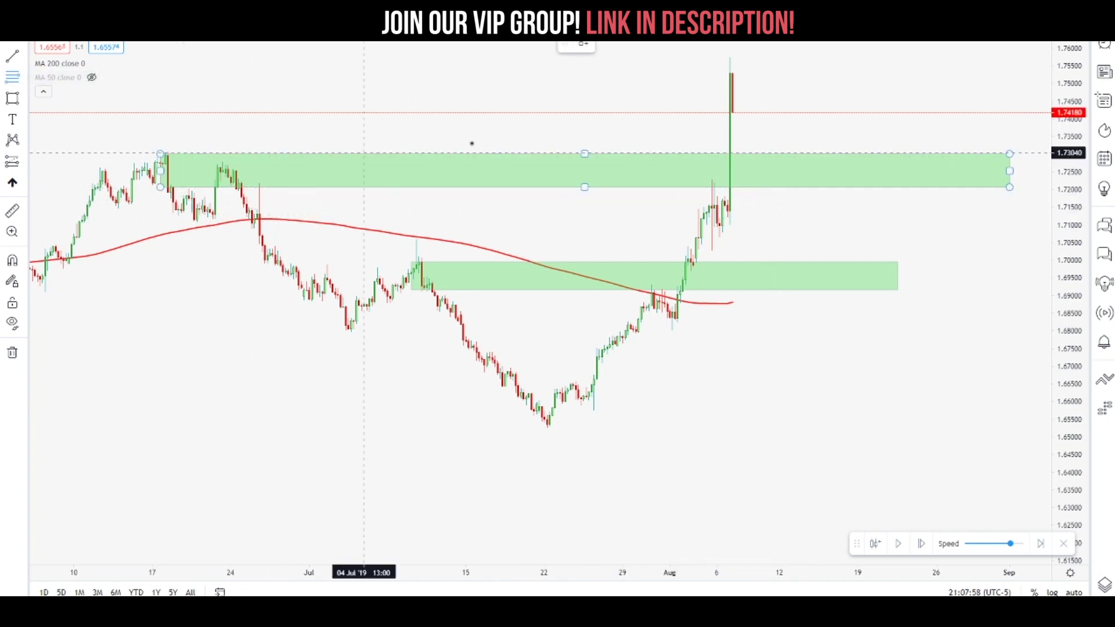
left_click(751, 227)
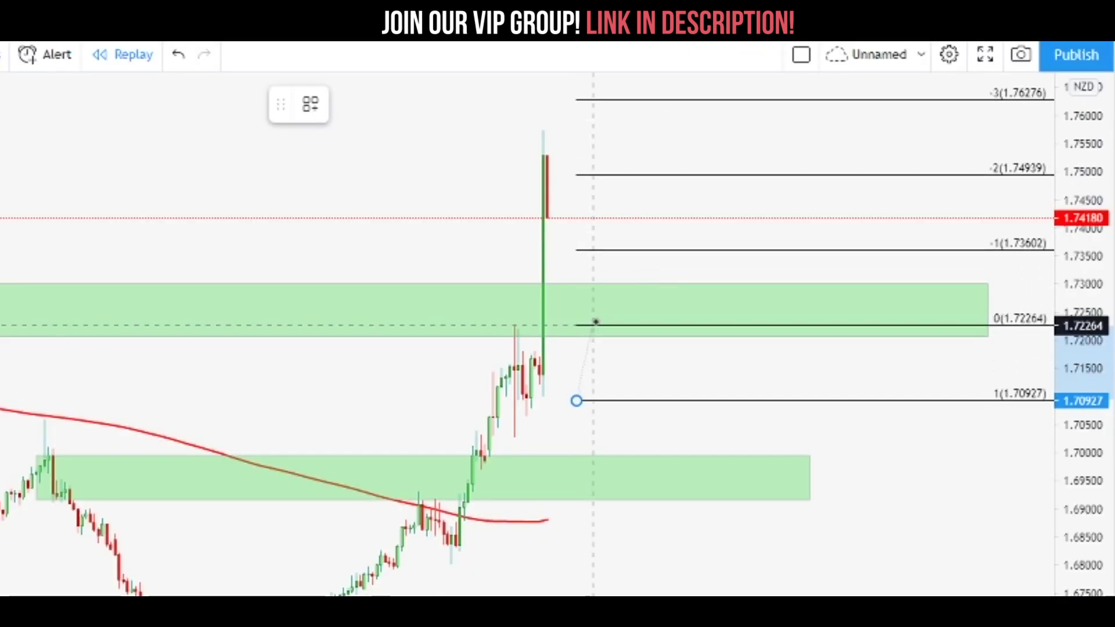
left_click(766, 168)
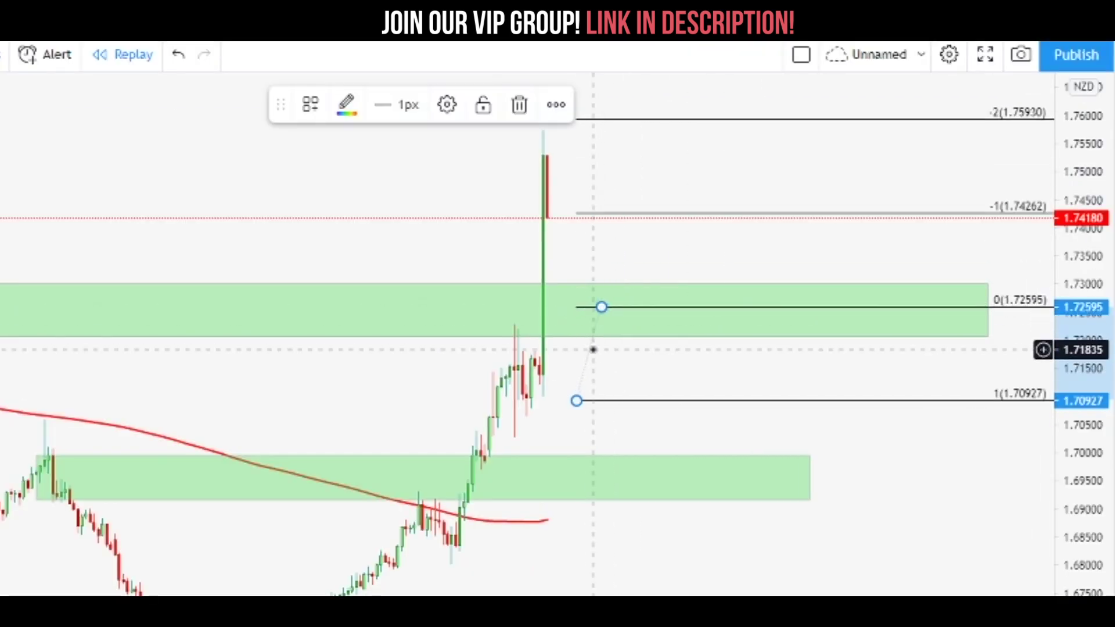
Review the Fib Retracement's style settings, including its enabled levels from 1 through -10, and accept them
double_click(589, 351)
left_click_drag(535, 29, 641, 31)
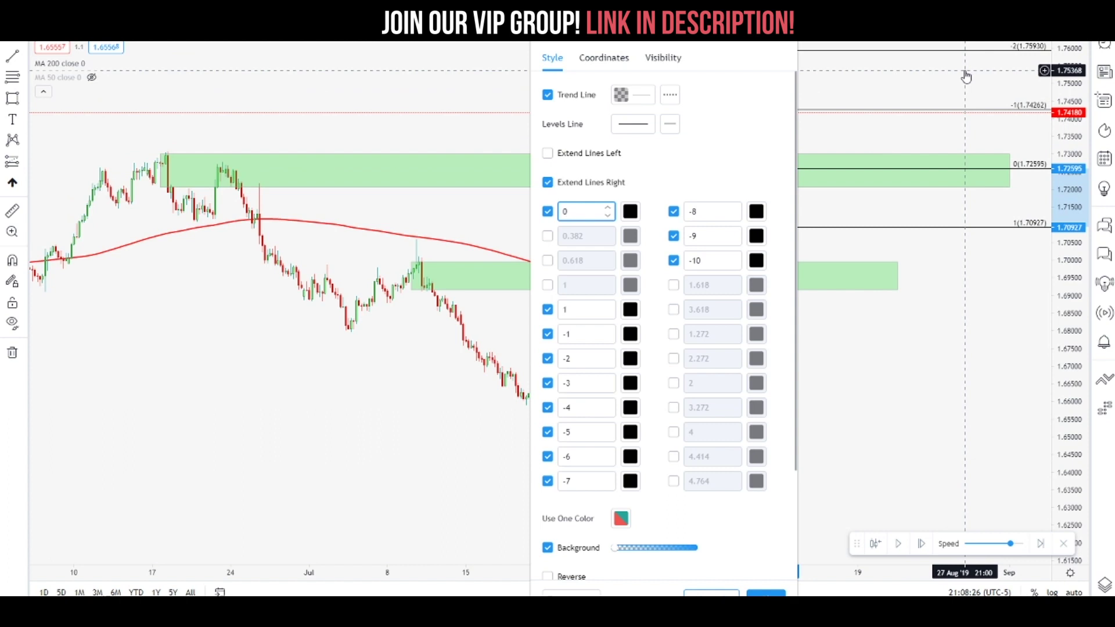
scroll(642, 211, "down", 3)
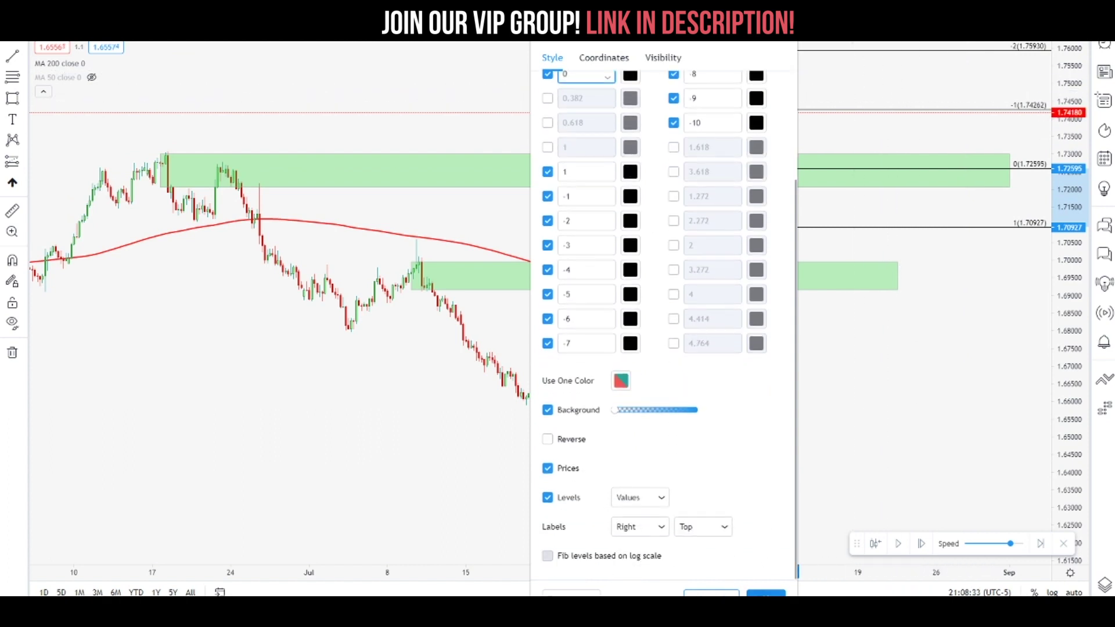
left_click(765, 593)
left_click(818, 361)
Handwrite "Entry" in black ink above the retracement's 0 level within the upper green zone
left_click_drag(758, 369, 713, 415)
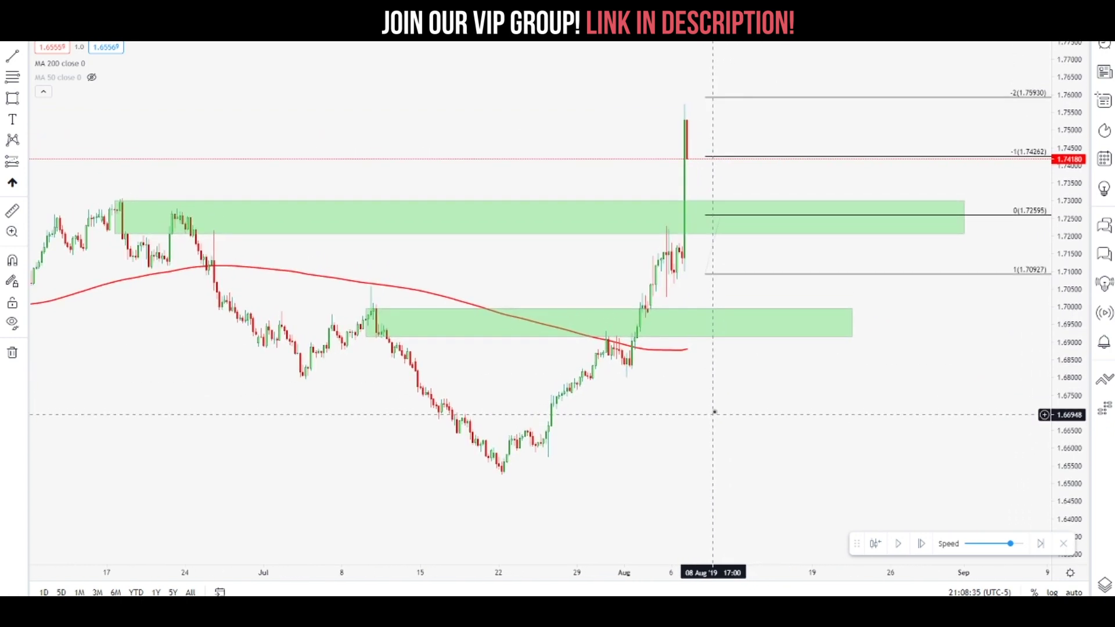
left_click_drag(567, 139, 564, 145)
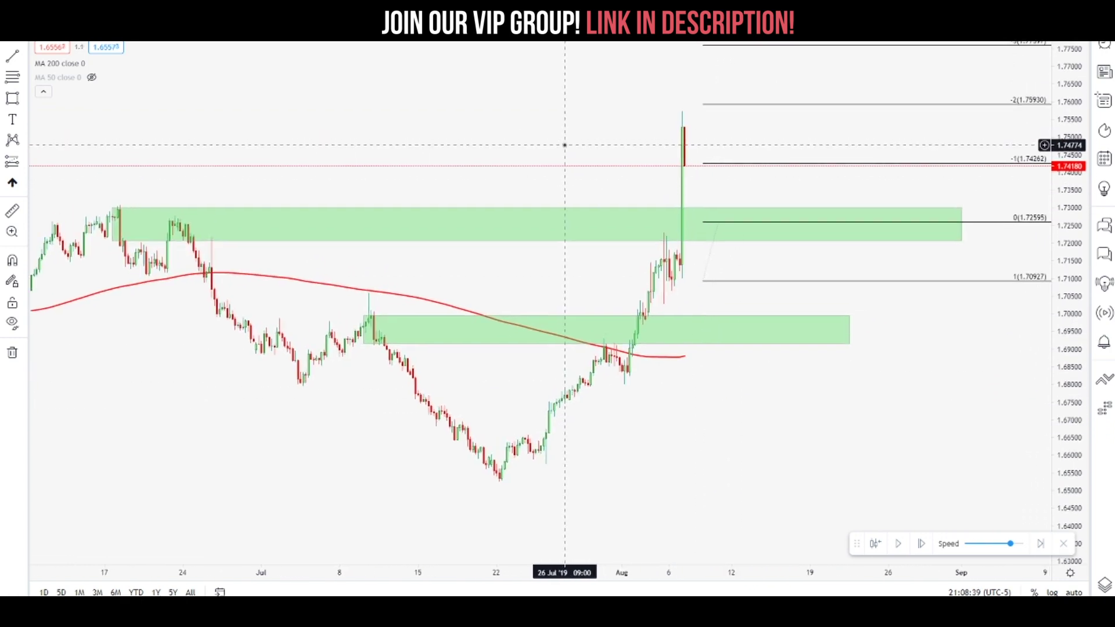
left_click_drag(583, 157, 572, 159)
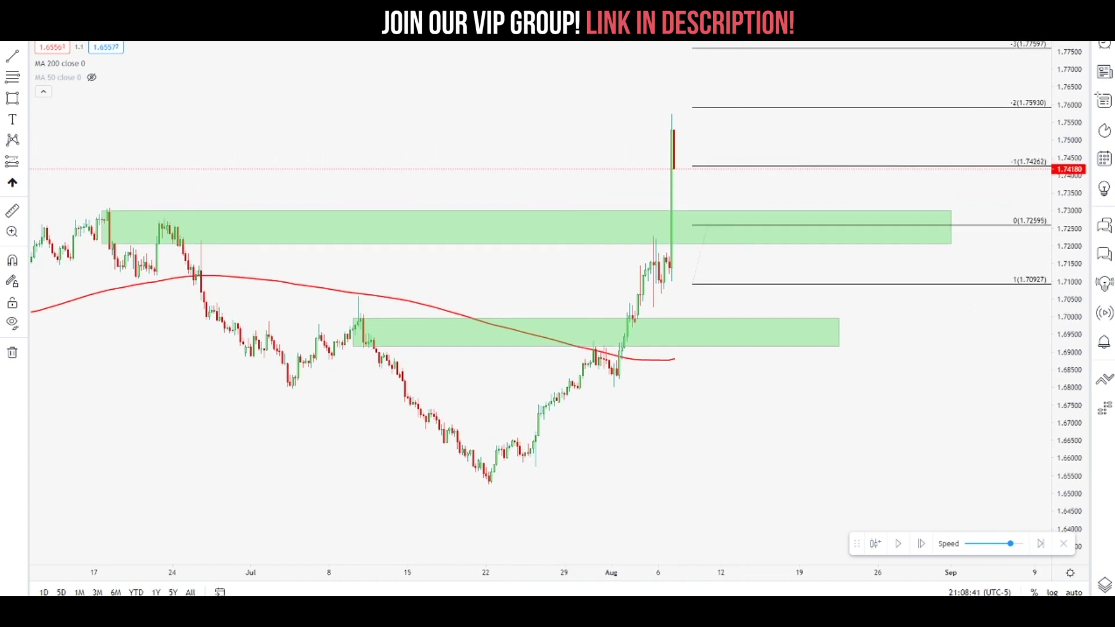
mouse_move(788, 235)
left_mouse_down()
mouse_move(788, 254)
mouse_move(795, 232)
left_mouse_up()
left_click_drag(789, 244, 799, 254)
left_click_drag(805, 254, 813, 244)
mouse_move(736, 302)
left_mouse_down()
mouse_move(796, 288)
mouse_move(810, 327)
left_mouse_up()
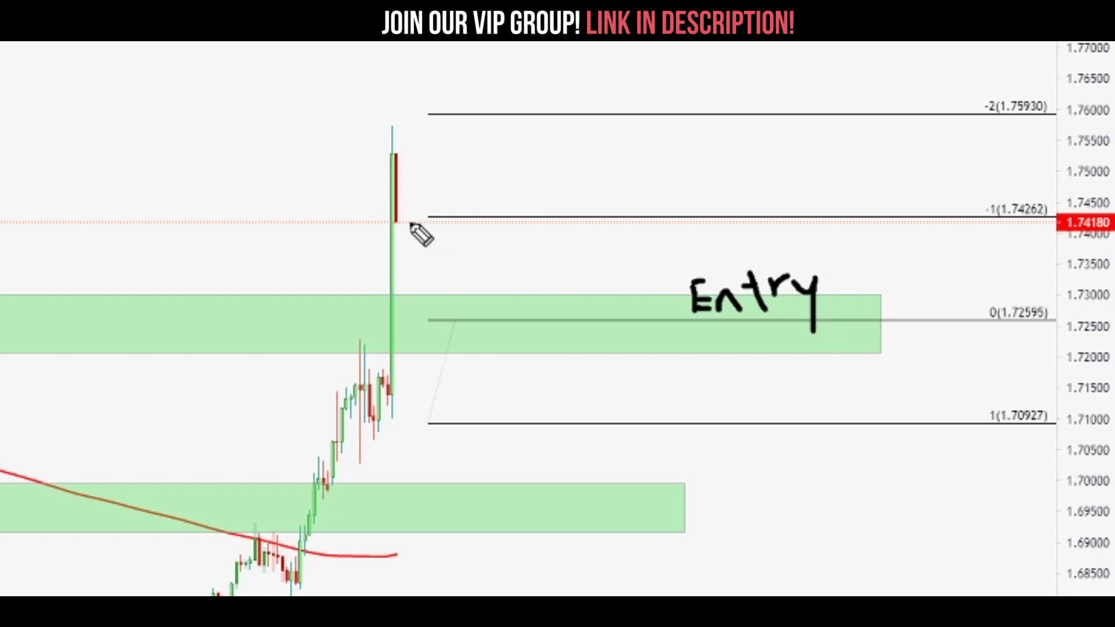
Sketch a dotted pullback from the latest candle to the 0 level and handwrite "Stop" below the 1 level
left_click_drag(425, 228, 510, 305)
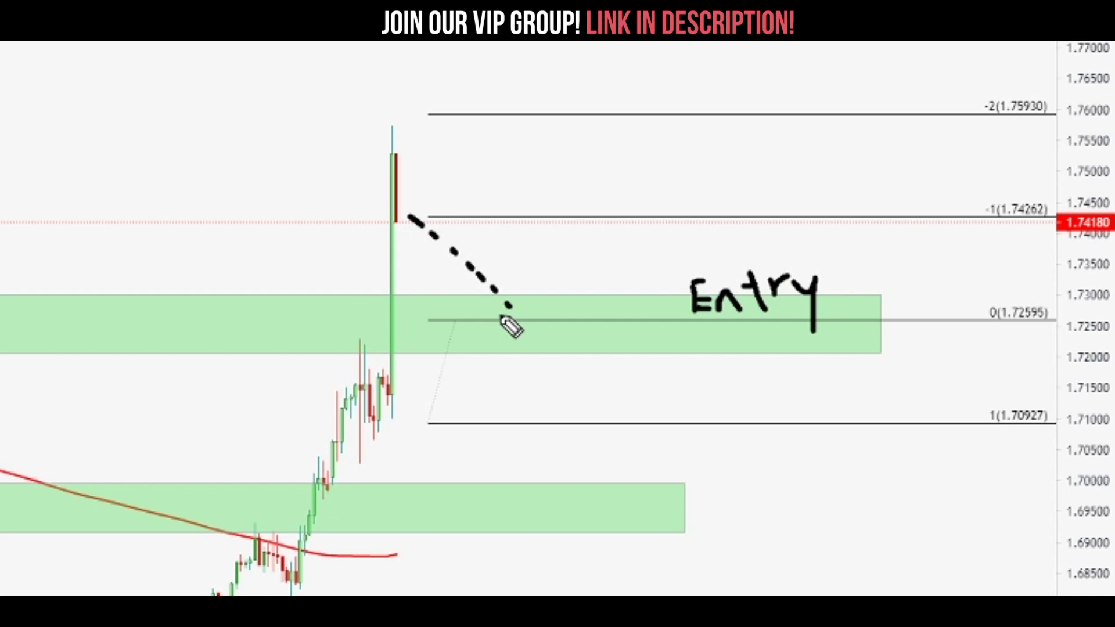
mouse_move(982, 442)
left_mouse_down()
mouse_move(969, 458)
mouse_move(997, 460)
left_mouse_up()
mouse_move(988, 448)
left_mouse_down()
mouse_move(1040, 443)
mouse_move(1030, 451)
left_mouse_up()
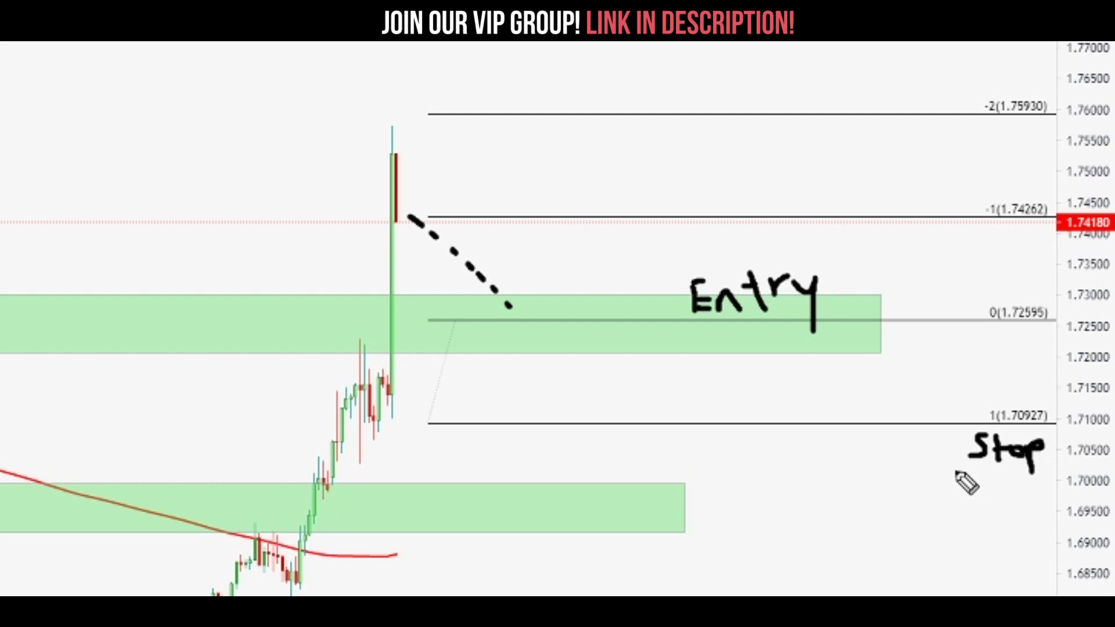
Continue the projected path with dashed strokes rising from the 0 level to just below the -2 level
left_click(524, 310)
left_click_drag(535, 278, 547, 255)
left_click_drag(564, 231, 585, 195)
left_click_drag(594, 183, 617, 150)
left_click_drag(625, 139, 635, 129)
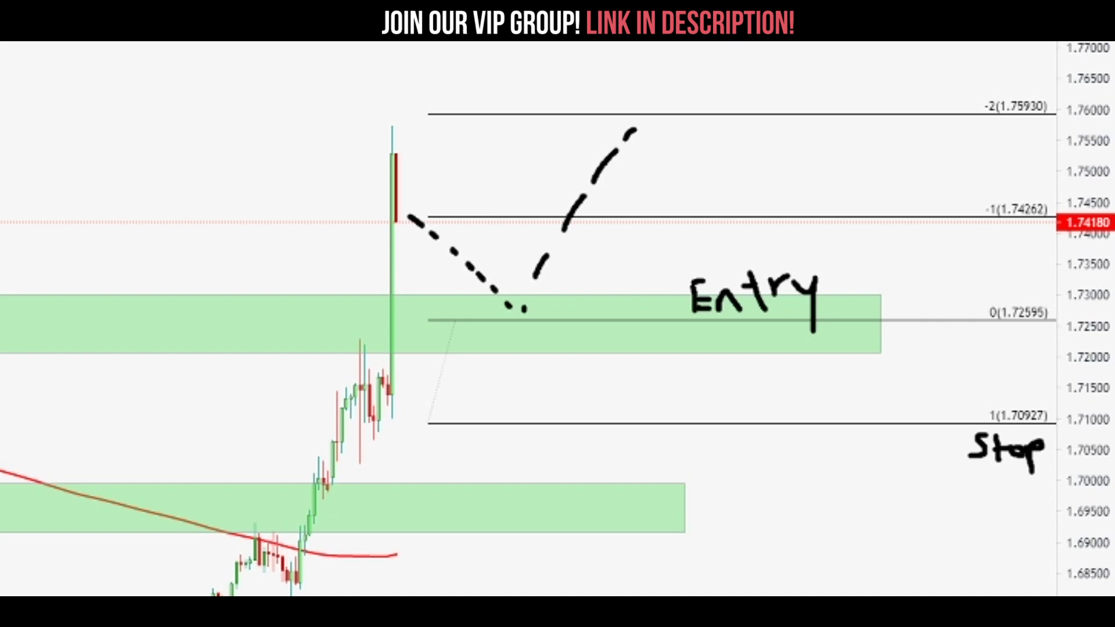
Clear the ink annotations and mark the -1 and -2 levels with short black strokes
key("ctrl+shift+7")
left_click_drag(460, 212, 504, 215)
left_click_drag(547, 127, 595, 122)
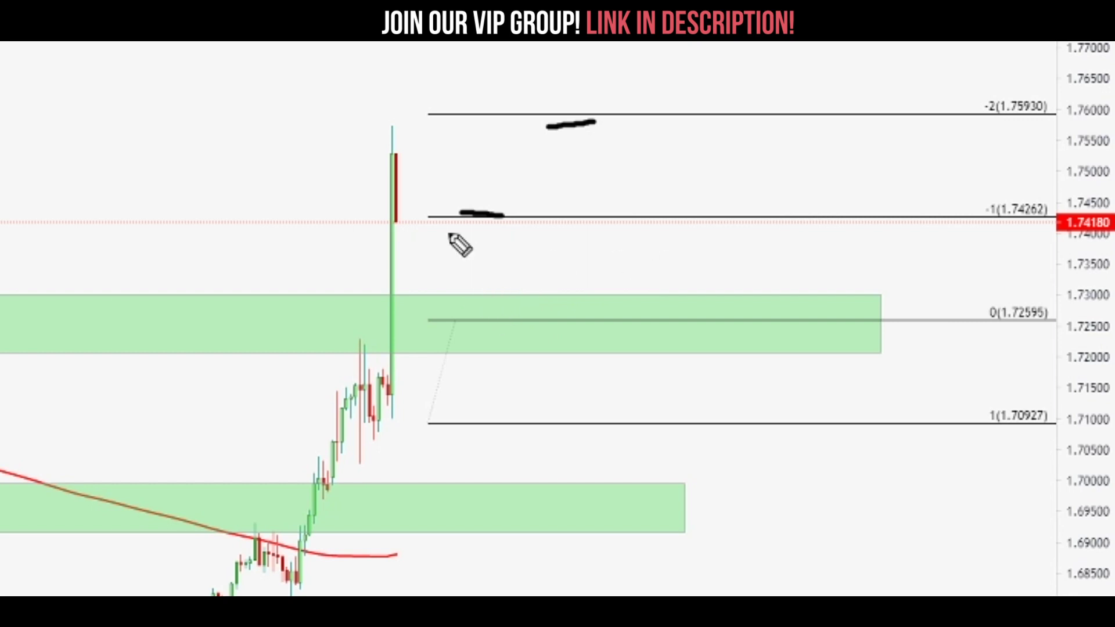
Sketch a dashed pullback from the -1 level to the 0 level and back up, and circle the entry area
left_click_drag(416, 212, 420, 215)
left_click_drag(432, 227, 438, 232)
left_click_drag(446, 243, 454, 252)
left_click_drag(461, 260, 478, 278)
mouse_move(485, 288)
left_mouse_down()
mouse_move(540, 353)
mouse_move(511, 287)
mouse_move(504, 309)
mouse_move(574, 213)
left_mouse_up()
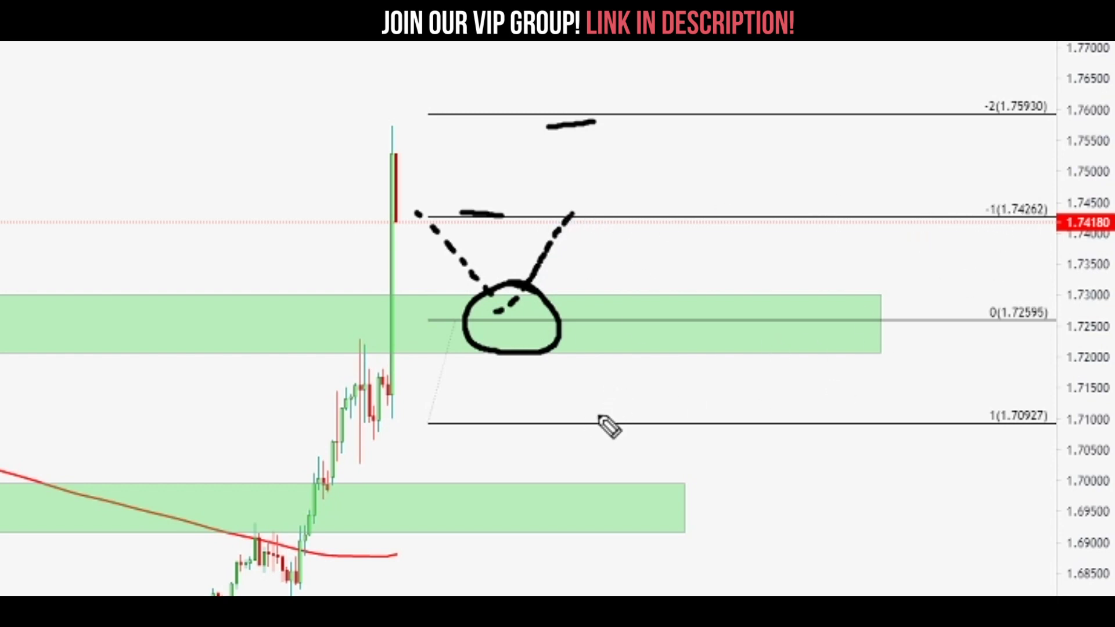
Extend the dashed path above the -2 level and draw stop-trailing arrows from level 1 to 0, 0 to -1, and -1 to -2
left_click_drag(558, 416, 623, 335)
left_click(593, 205)
left_click_drag(599, 199, 607, 190)
left_click_drag(612, 184, 638, 152)
left_click_drag(642, 148, 649, 139)
left_click_drag(654, 130, 661, 118)
mouse_move(667, 315)
left_mouse_down()
mouse_move(700, 296)
mouse_move(736, 232)
left_mouse_up()
left_click_drag(692, 105, 691, 101)
left_click_drag(705, 79, 717, 68)
left_click_drag(727, 62, 735, 48)
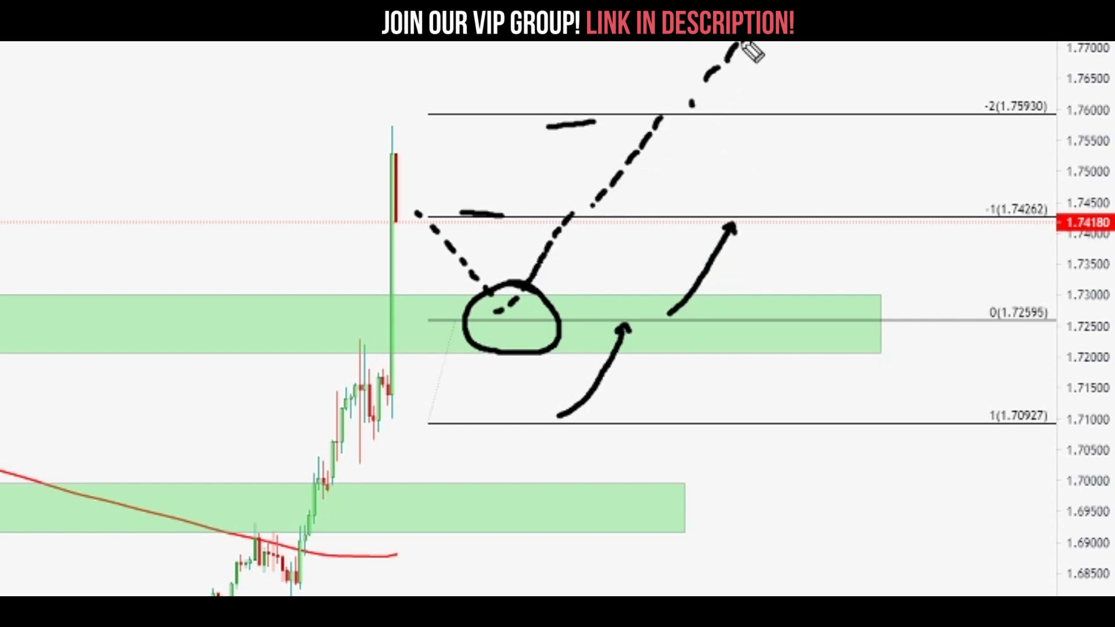
left_click_drag(766, 209, 810, 121)
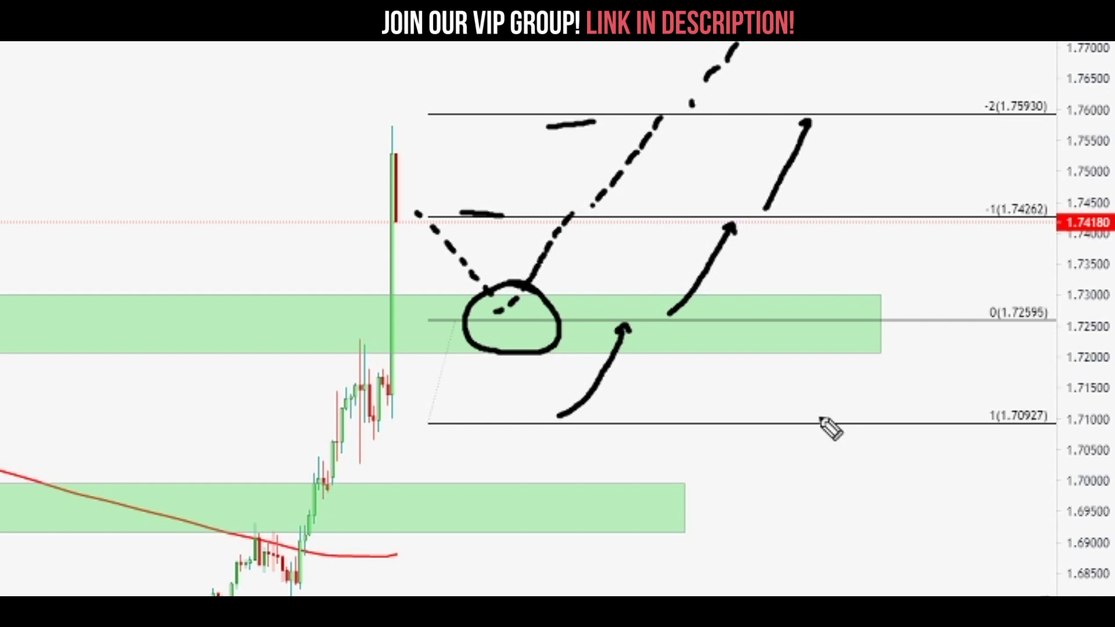
Handwrite "-1R" between the 0 and 1 levels, underline it and circle it
left_click_drag(802, 375, 820, 372)
mouse_move(839, 349)
left_mouse_down()
mouse_move(842, 392)
mouse_move(895, 385)
left_mouse_up()
left_click_drag(819, 407, 929, 401)
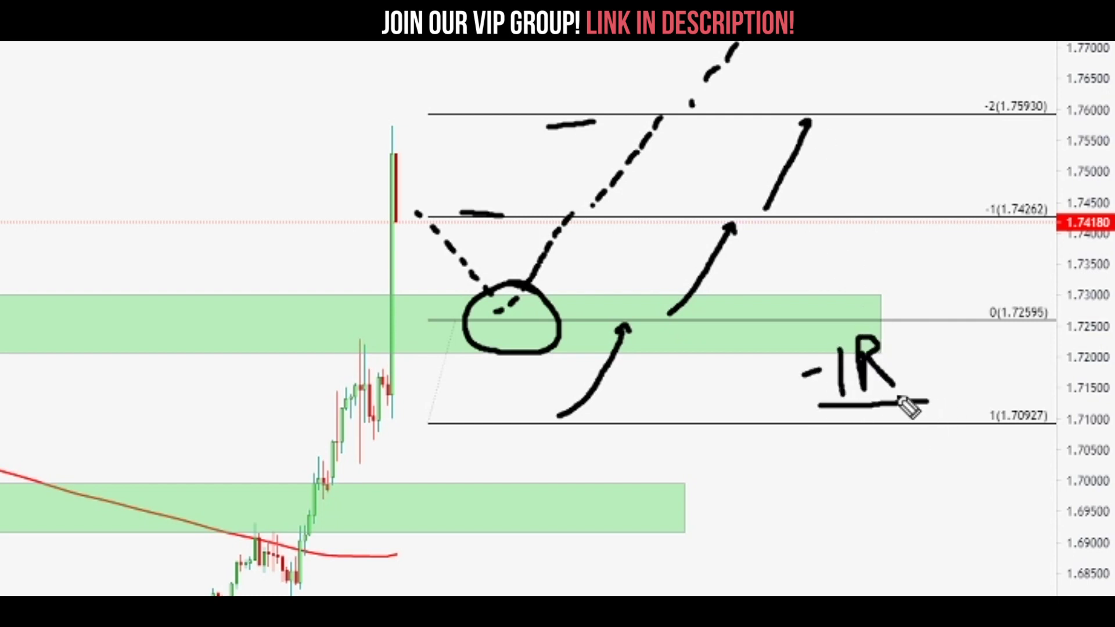
left_click_drag(900, 317, 818, 318)
Handwrite "+1R" below the -1 level and circle spots on the -1 and -2 lines
mouse_move(815, 235)
left_mouse_down()
mouse_move(817, 269)
mouse_move(822, 253)
left_mouse_up()
mouse_move(847, 236)
left_mouse_down()
mouse_move(848, 269)
mouse_move(877, 263)
left_mouse_up()
left_click_drag(872, 229, 899, 266)
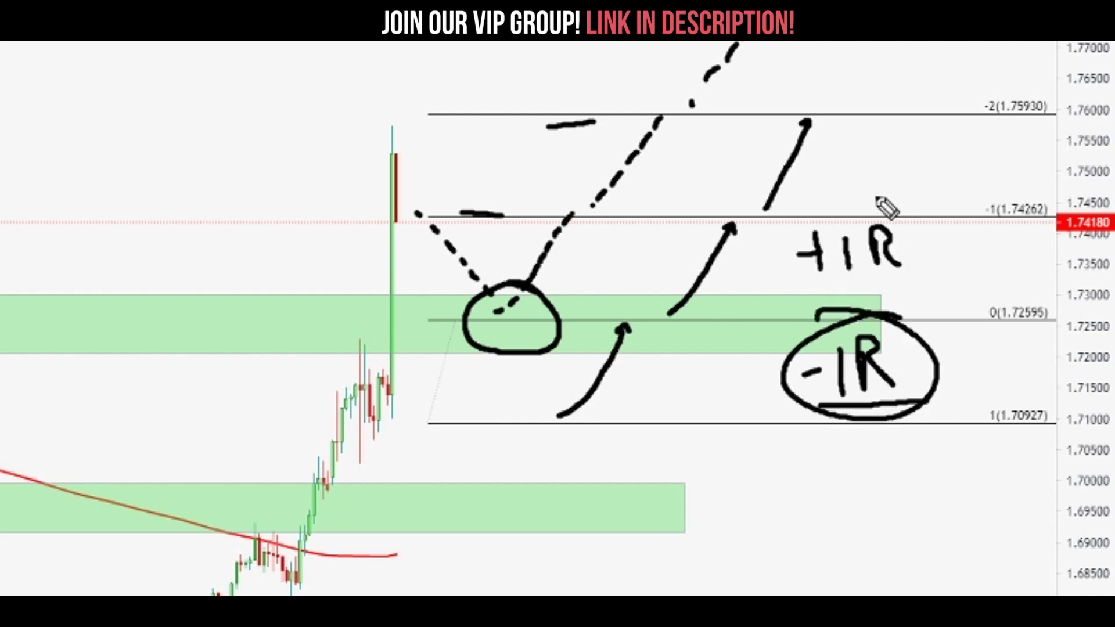
left_click_drag(855, 211, 839, 202)
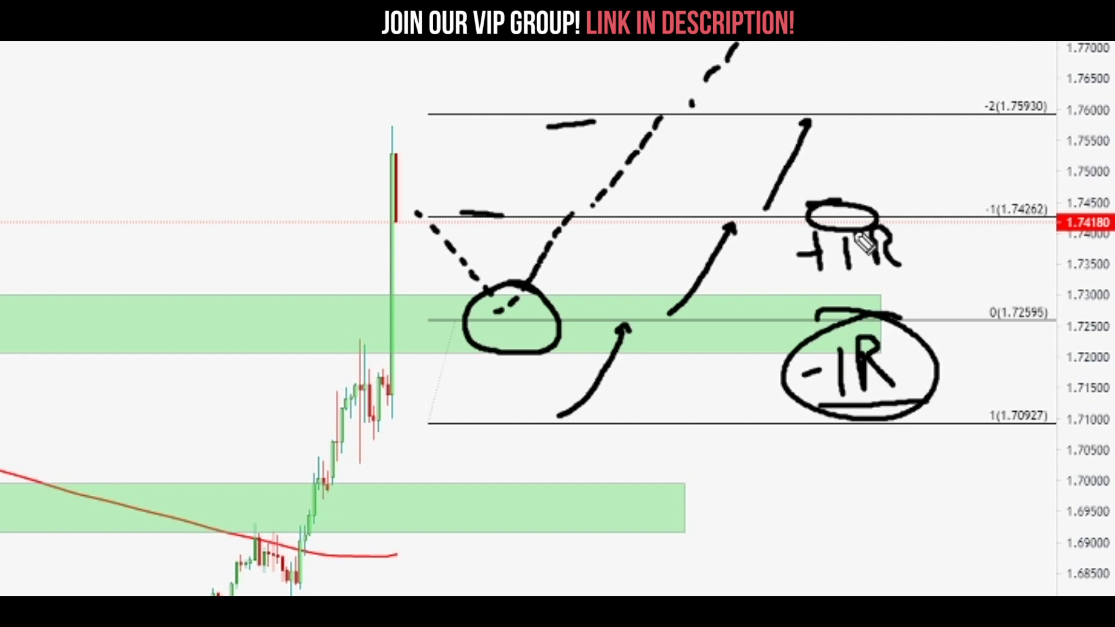
mouse_move(858, 94)
left_mouse_down()
mouse_move(868, 126)
mouse_move(837, 96)
left_mouse_up()
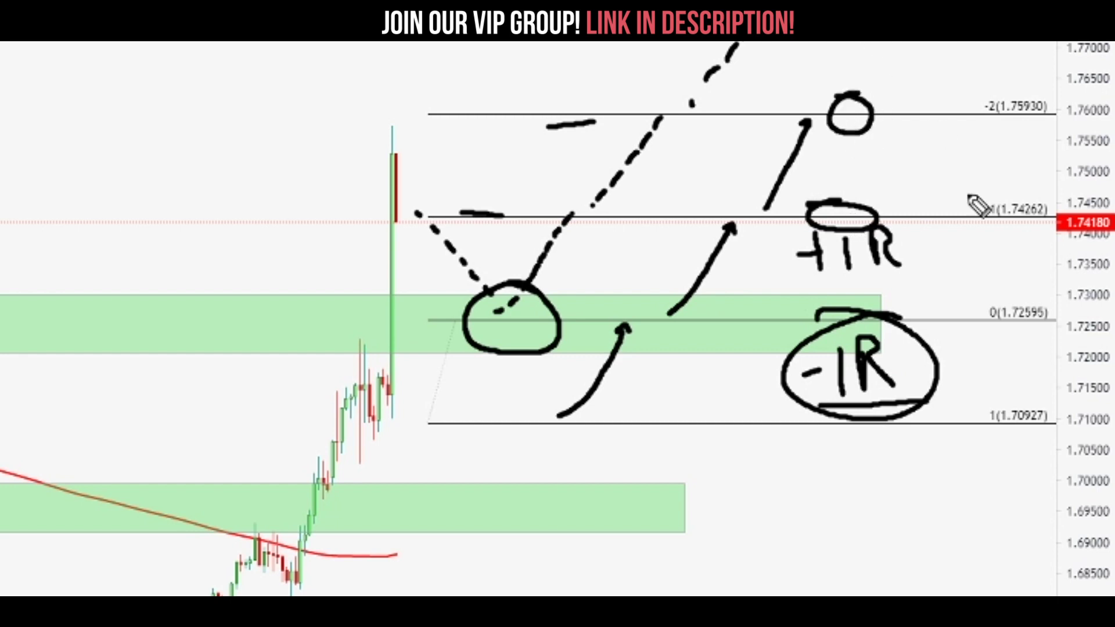
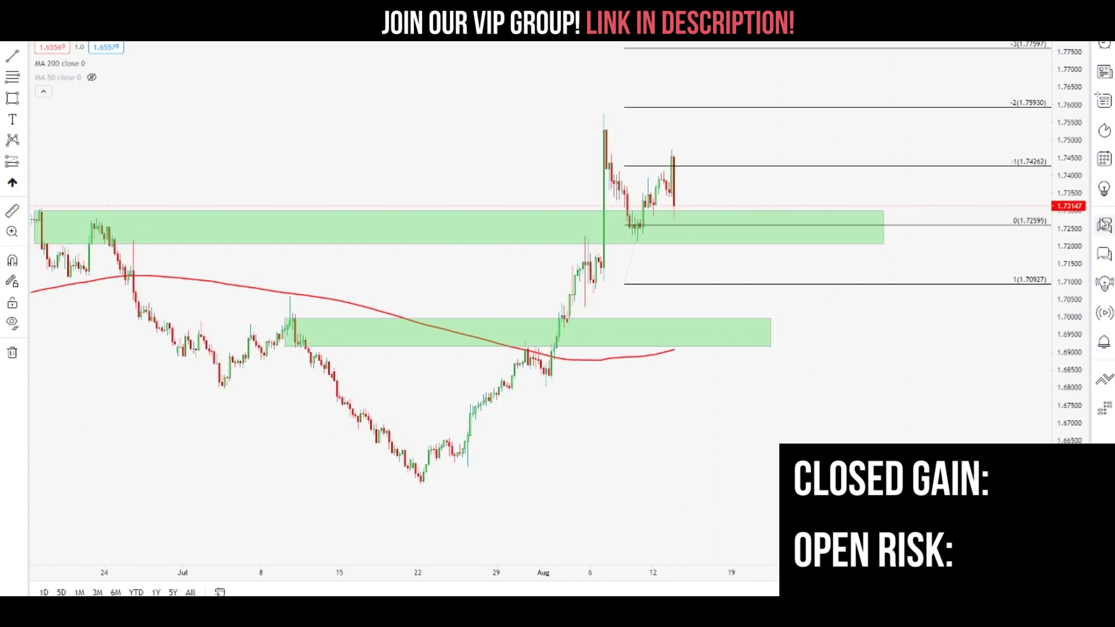
Draw an arrow from the 0-level entry up to the -1 level, trace that level and label it "1R"
left_click_drag(639, 224, 669, 182)
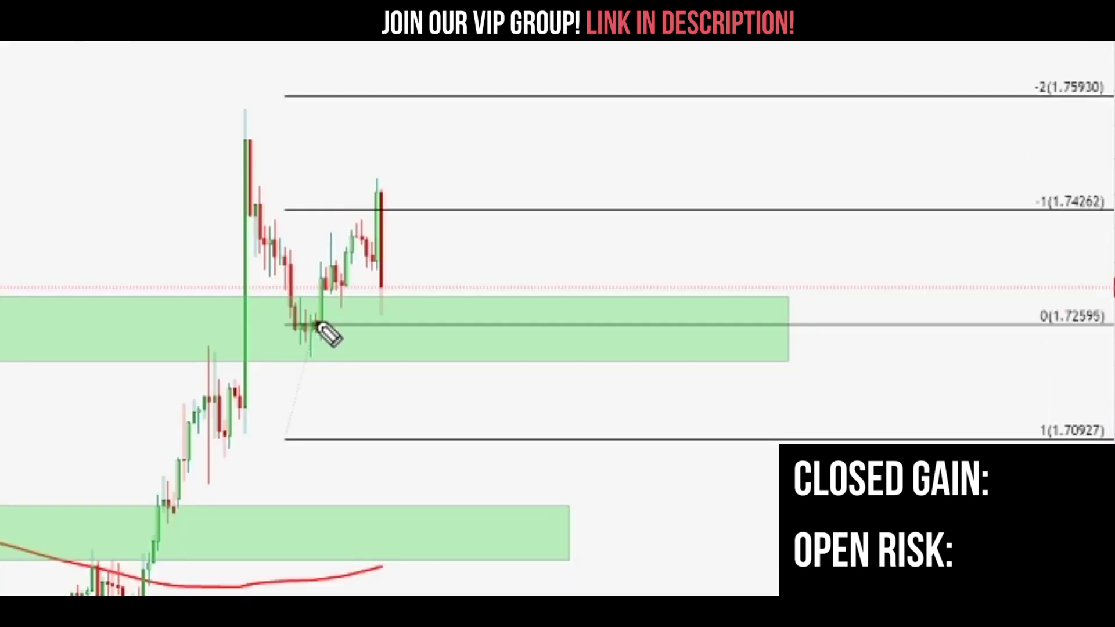
mouse_move(373, 242)
left_mouse_down()
mouse_move(388, 219)
mouse_move(395, 227)
left_mouse_up()
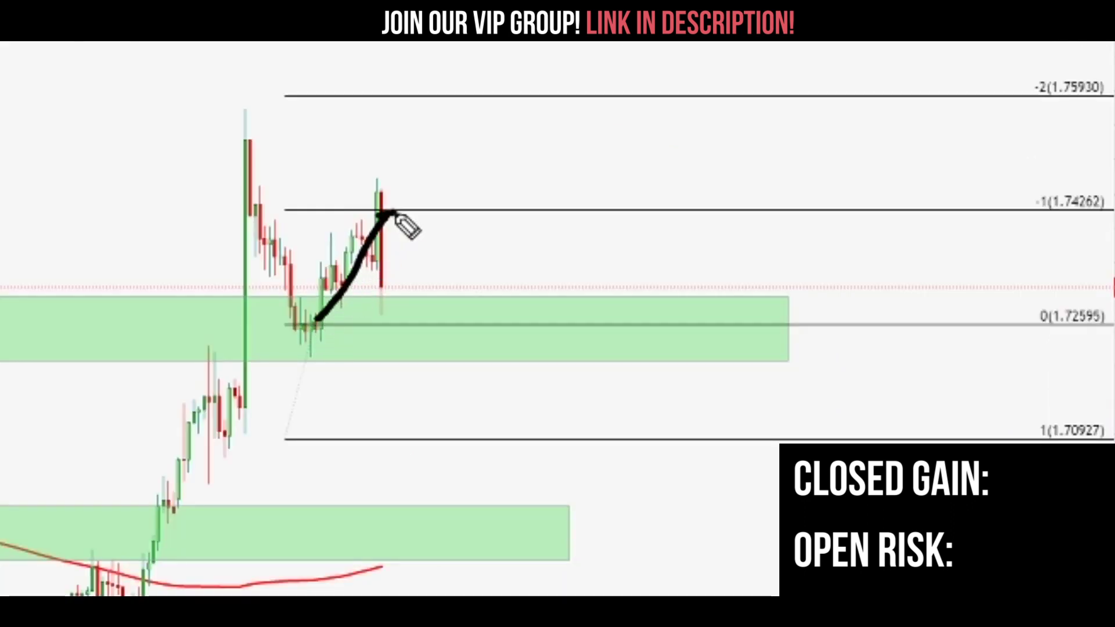
left_click_drag(390, 206, 621, 206)
left_click_drag(640, 167, 642, 200)
left_click_drag(653, 175, 675, 192)
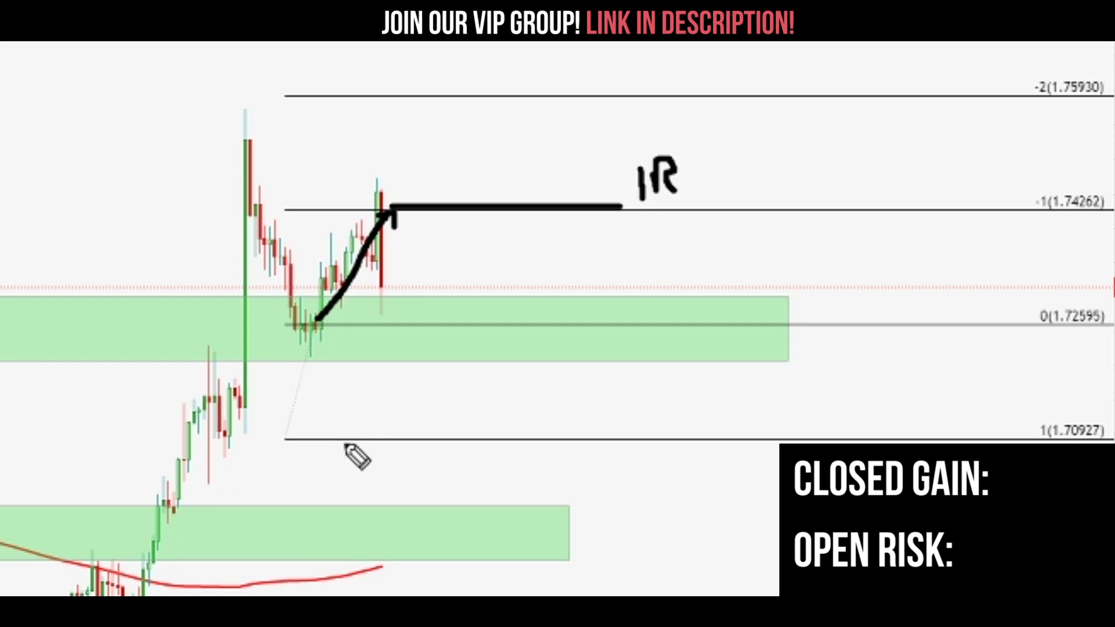
Draw a dotted arrow from the 1 level to the 0 level, label it "BE", underscore the 0 level and clear the ink
left_click_drag(352, 431, 379, 377)
left_click_drag(386, 368, 392, 358)
mouse_move(396, 352)
left_mouse_down()
mouse_move(406, 330)
mouse_move(409, 342)
left_mouse_up()
left_click_drag(457, 285, 461, 318)
mouse_move(457, 283)
left_mouse_down()
mouse_move(462, 318)
mouse_move(494, 317)
left_mouse_up()
left_click_drag(492, 271, 507, 267)
left_click_drag(494, 319, 511, 319)
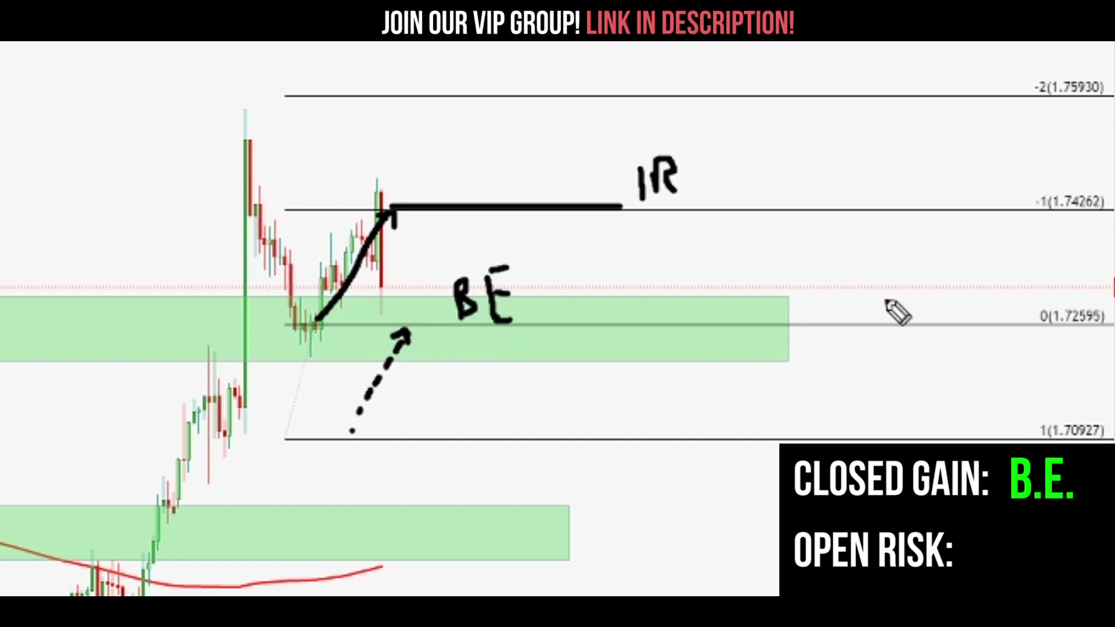
left_click_drag(363, 326, 411, 322)
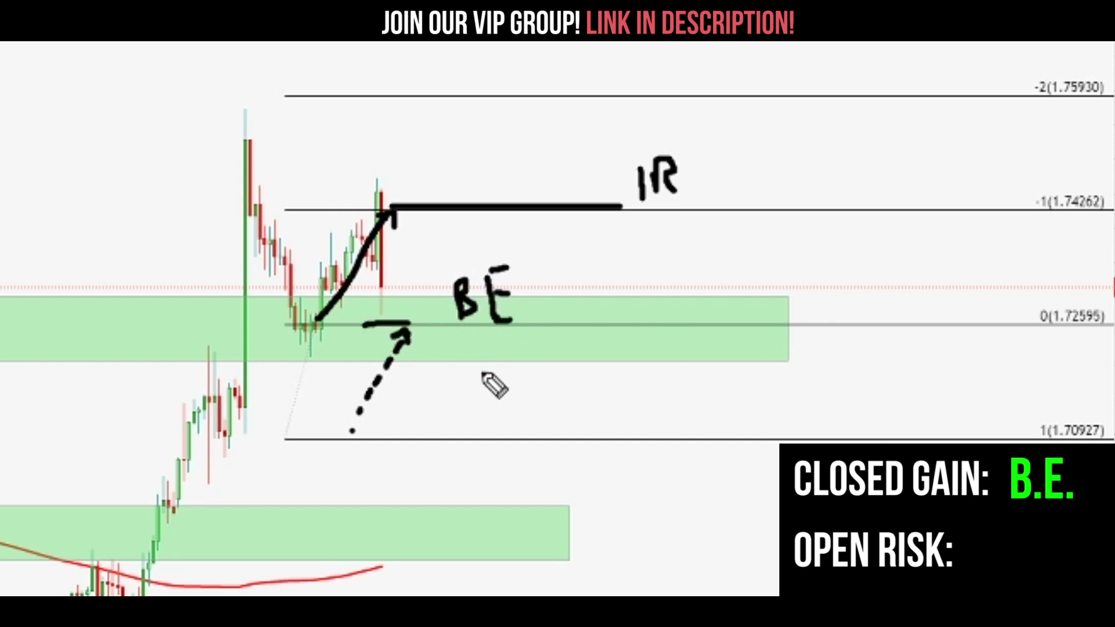
key("Escape")
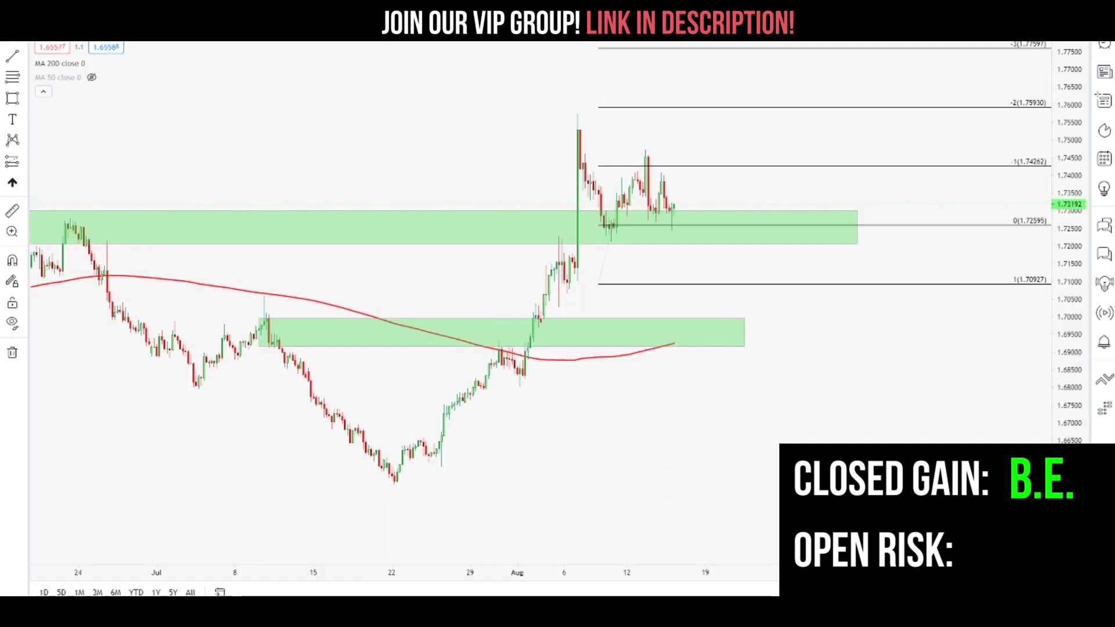
Bring up Notepad, write "Risking 1% per trade" above the "+0%" line and move the window off the chart
left_click_drag(1112, 232, 411, 116)
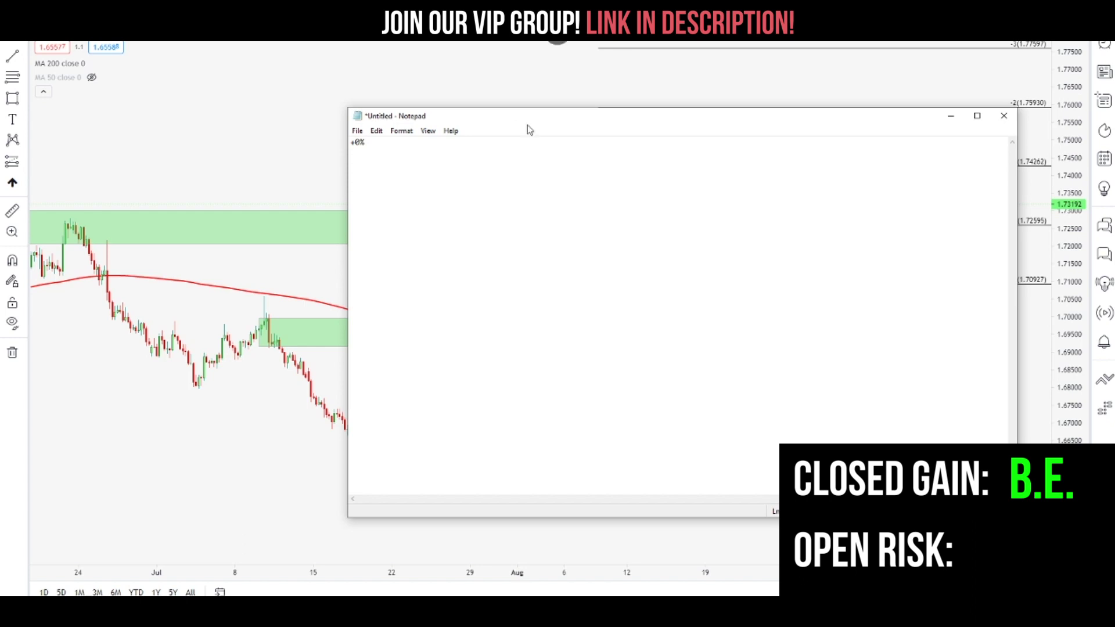
left_click_drag(477, 118, 460, 113)
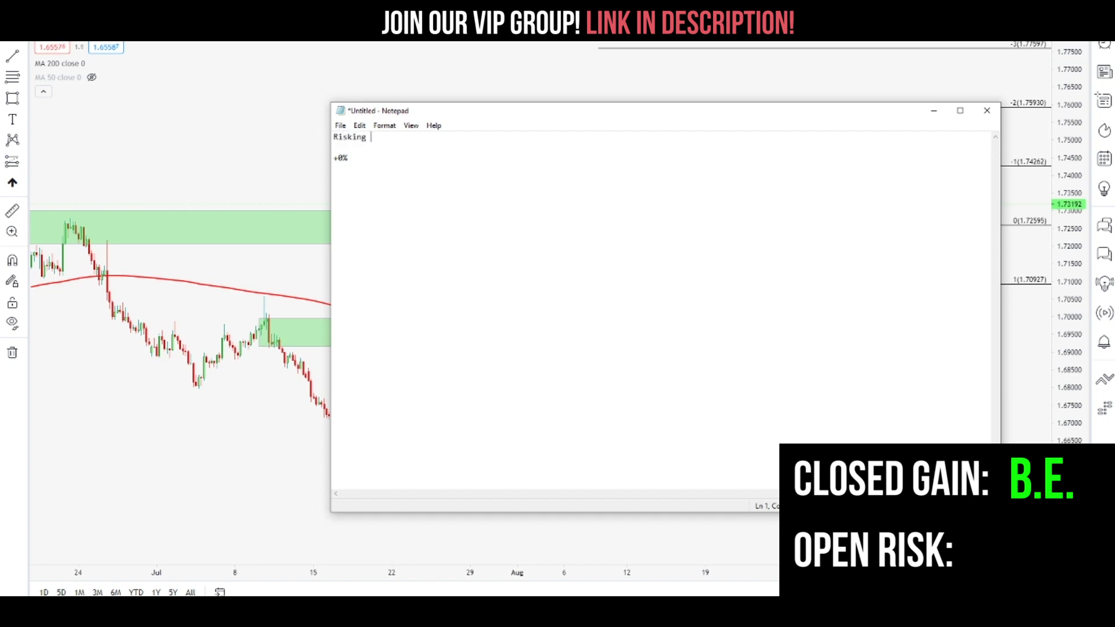
type("per trade")
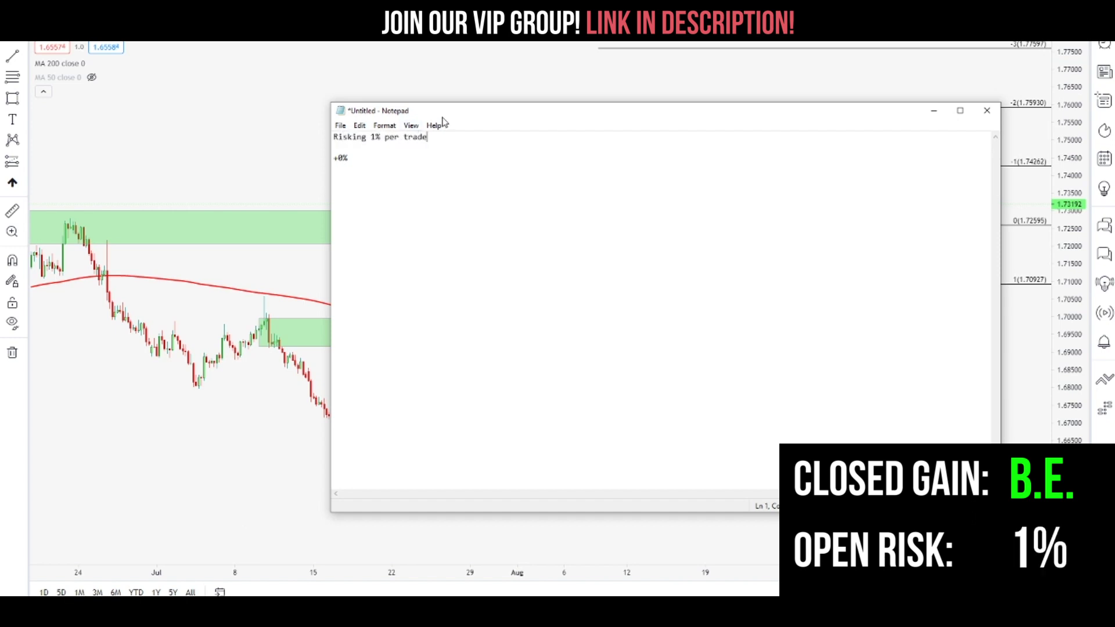
left_click_drag(446, 103, 810, 122)
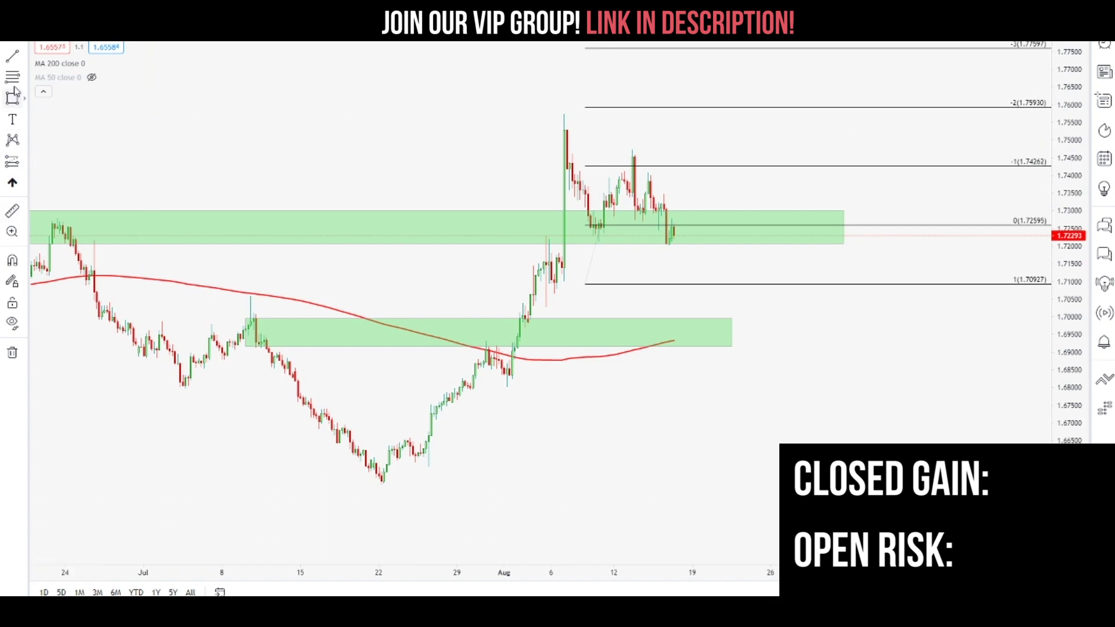
Mark the latest candle's retest of the 0 level in ink and clear the mark
left_click(13, 34)
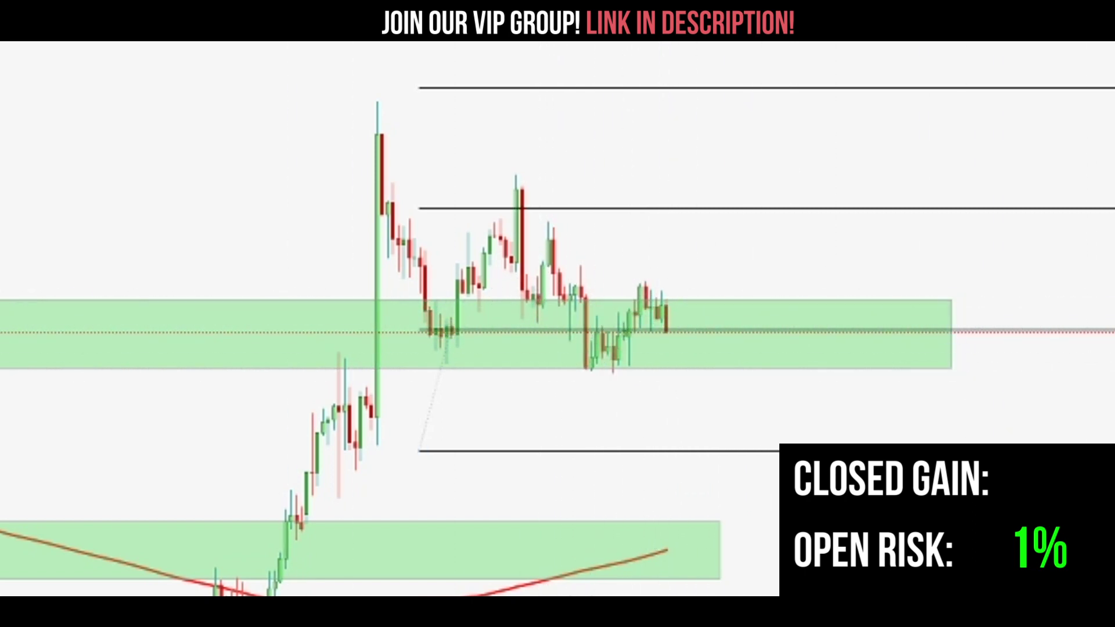
mouse_move(668, 310)
left_mouse_down()
mouse_move(652, 316)
mouse_move(691, 333)
left_mouse_up()
key("Escape")
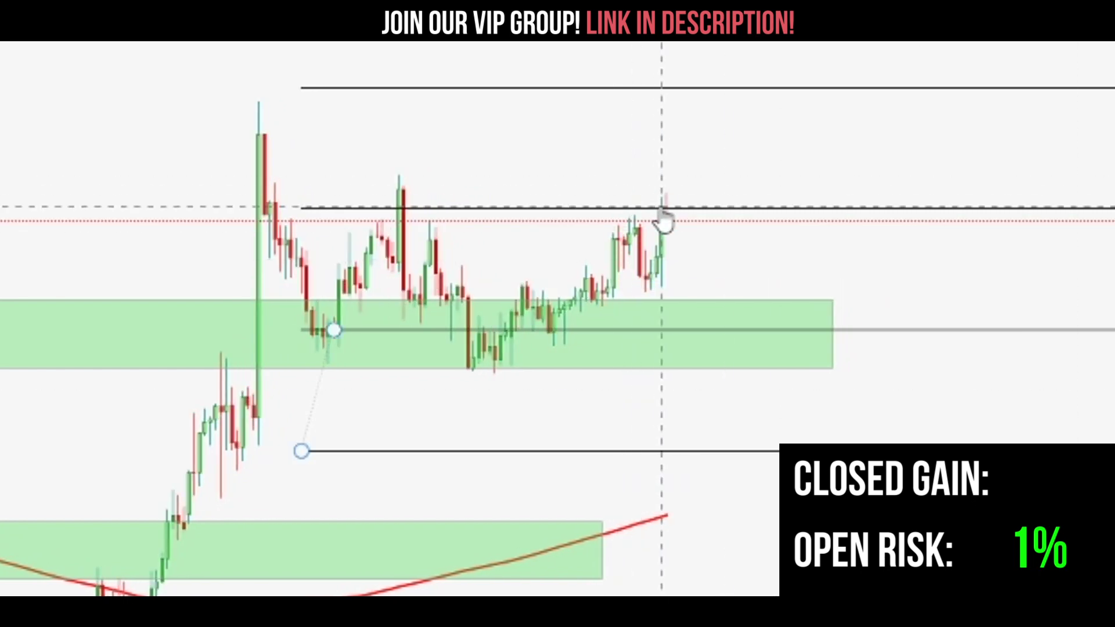
Draw a stop-move arrow from the 1 level toward the 0 level with a short handwritten label, and clear the ink
left_click_drag(676, 444, 717, 349)
left_click_drag(771, 311, 770, 327)
left_click_drag(760, 302, 777, 301)
left_click_drag(773, 316, 788, 325)
left_click_drag(744, 303, 743, 323)
mouse_move(741, 299)
left_mouse_down()
mouse_move(753, 310)
mouse_move(744, 326)
left_mouse_up()
left_click_drag(691, 207, 735, 312)
key("Escape")
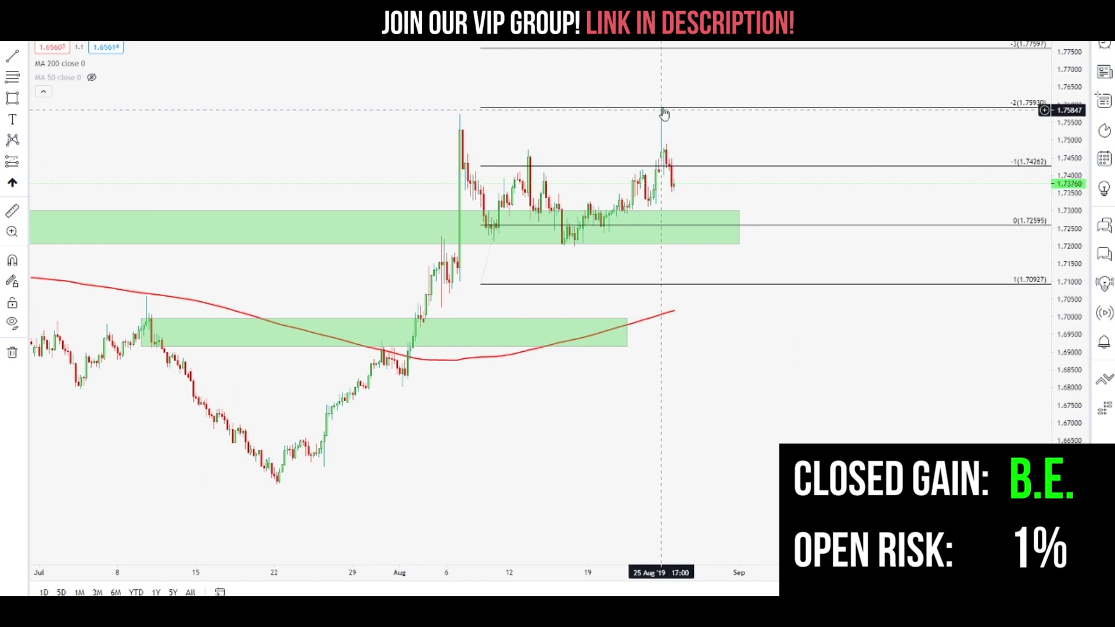
Circle the mid-August retest of the 0 level and draw an arrow from it up to the -1 level
scroll(511, 208, "up", 4)
scroll(545, 175, "up", 2)
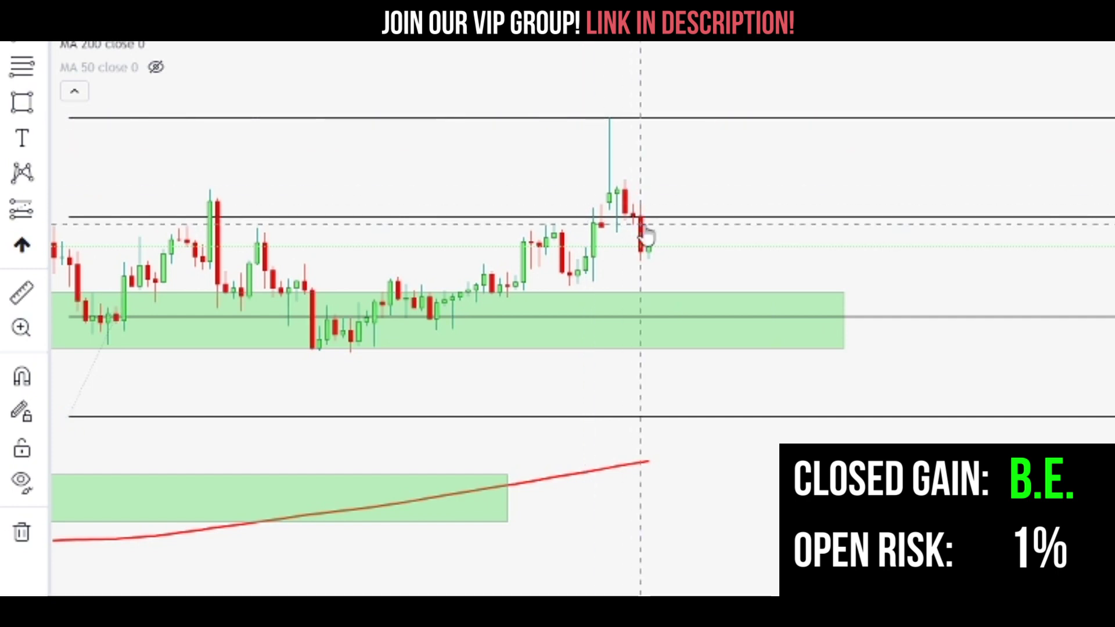
scroll(732, 172, "down", 1)
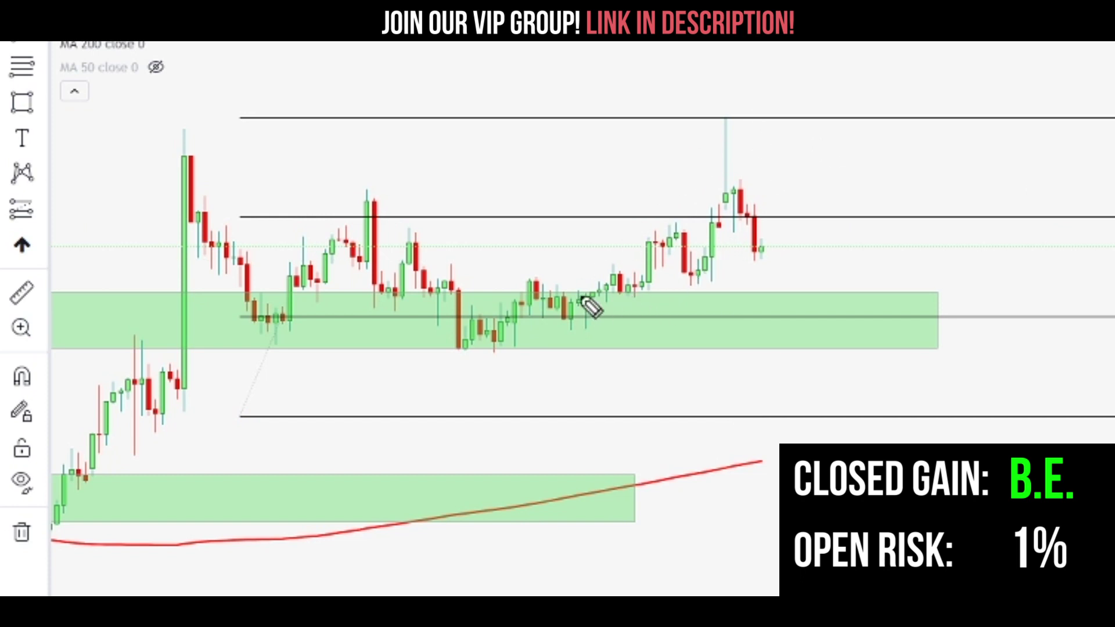
mouse_move(590, 316)
left_mouse_down()
mouse_move(592, 328)
mouse_move(617, 310)
mouse_move(615, 298)
mouse_move(677, 220)
left_mouse_up()
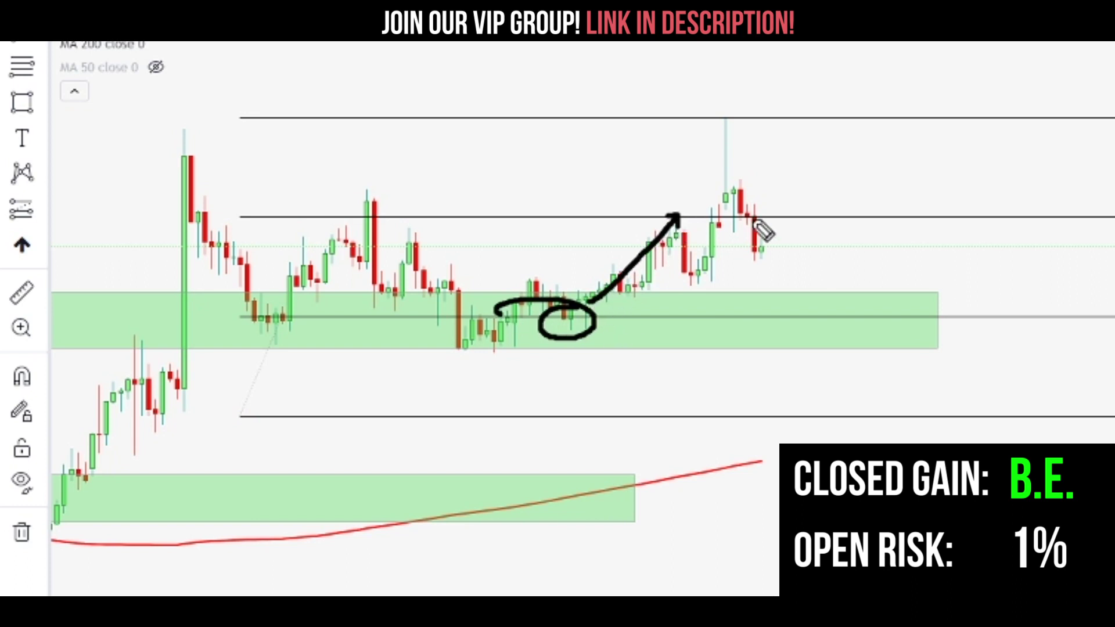
Draw an arrow from the 1 level up to the 0 level and extend the price path above the -1 level with dots
mouse_move(593, 399)
left_mouse_down()
mouse_move(671, 326)
mouse_move(676, 341)
left_mouse_up()
left_click(684, 206)
left_click_drag(690, 197, 693, 189)
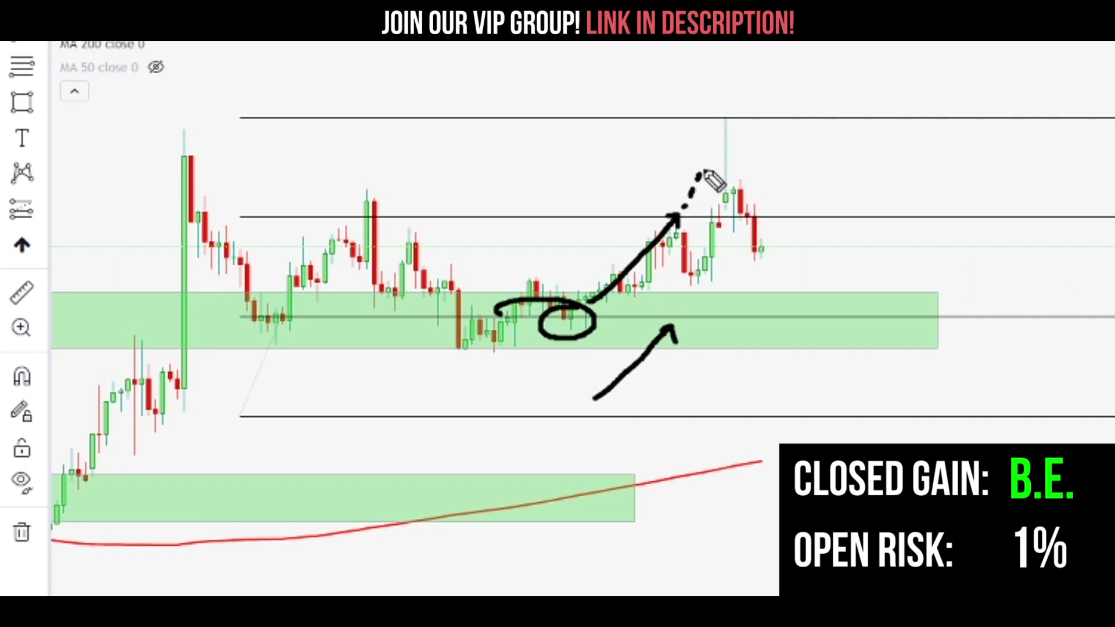
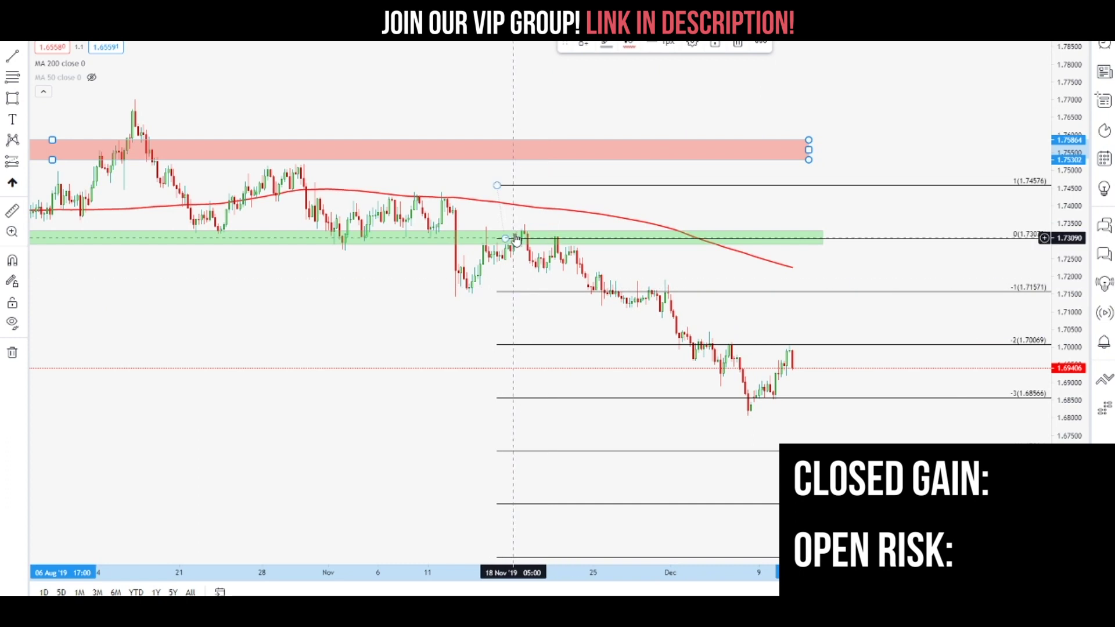
Delete the Fib Retracement that starts in mid-November
left_click(501, 214)
key("Delete")
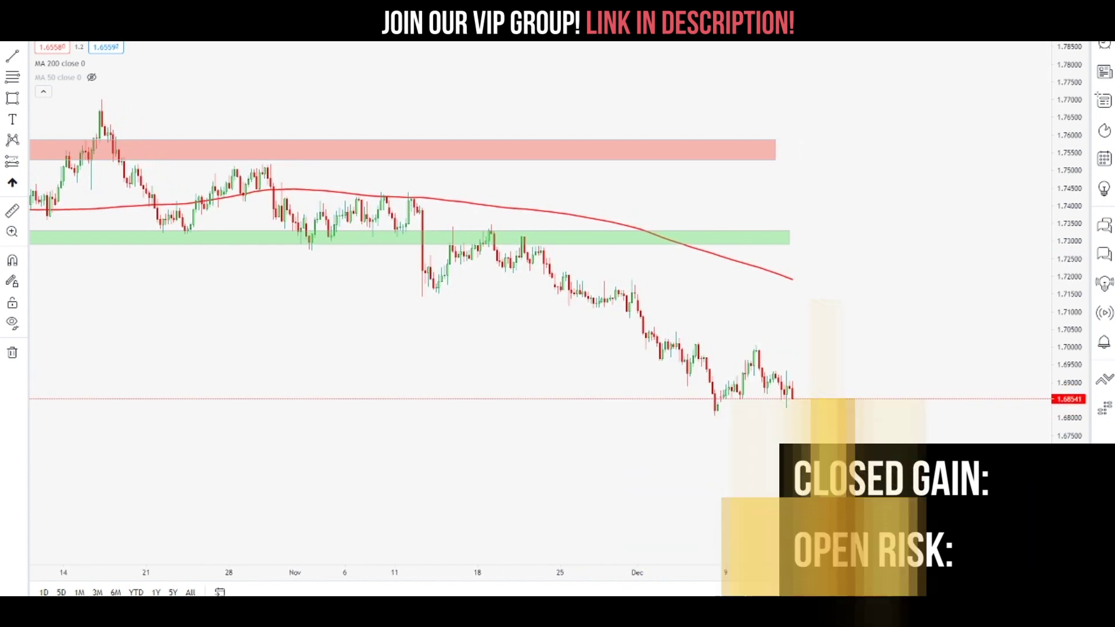
Draw a green rectangle zone from the 6 December low, spanning 1.68682 to 1.68286 and extending past the latest candles
left_click(7, 99)
left_click(706, 408)
left_click(950, 394)
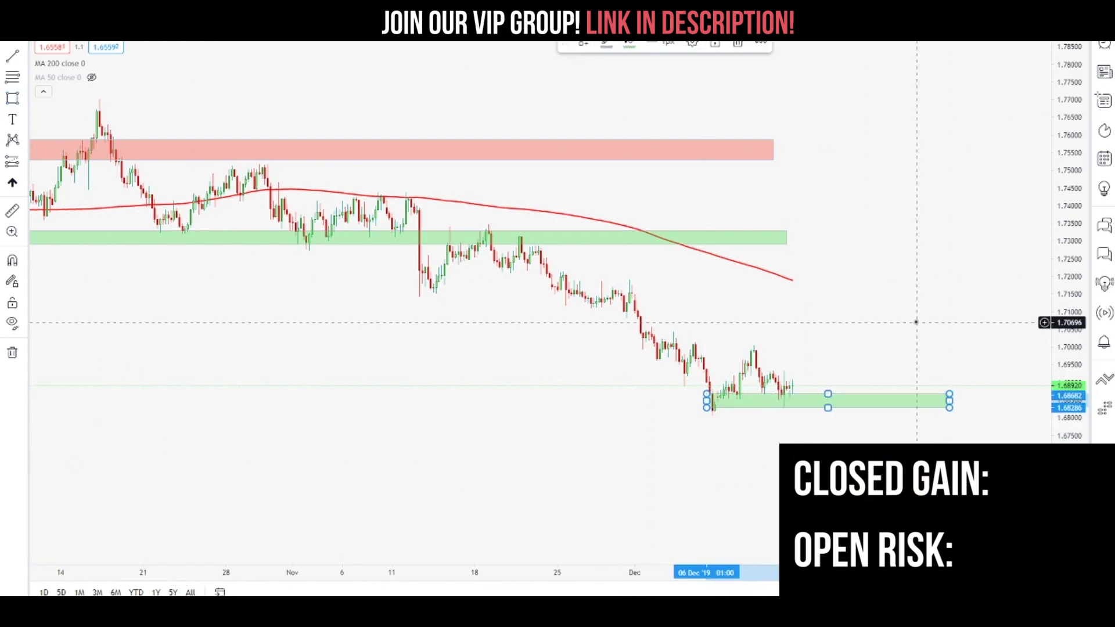
left_click(916, 323)
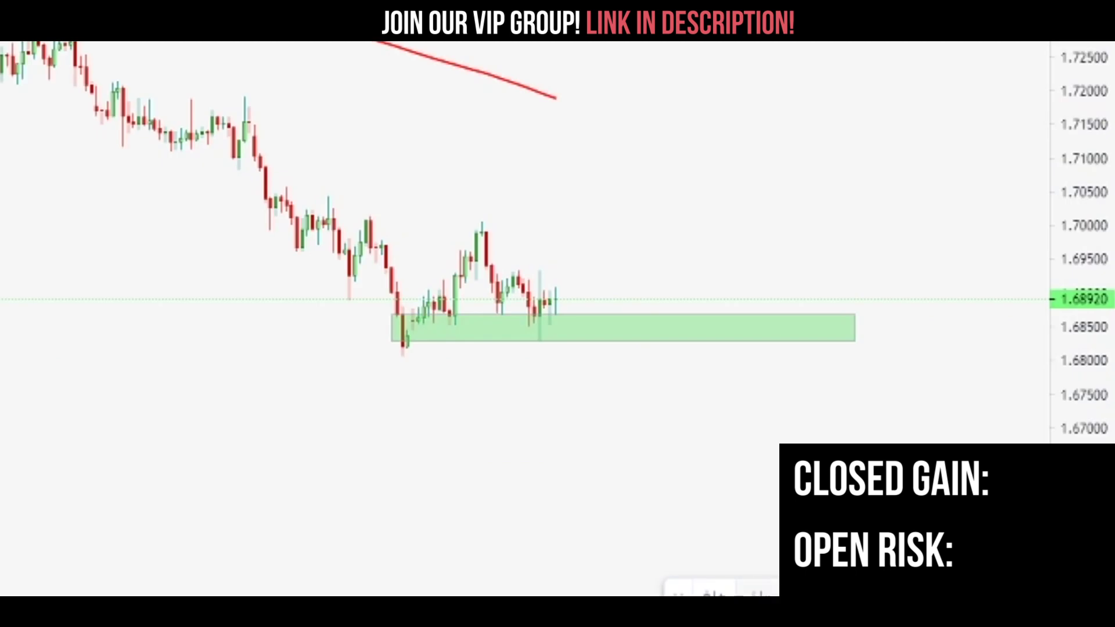
Replay the chart until price breaks below the green December zone and apply the Supply template to that zone
left_click(758, 590)
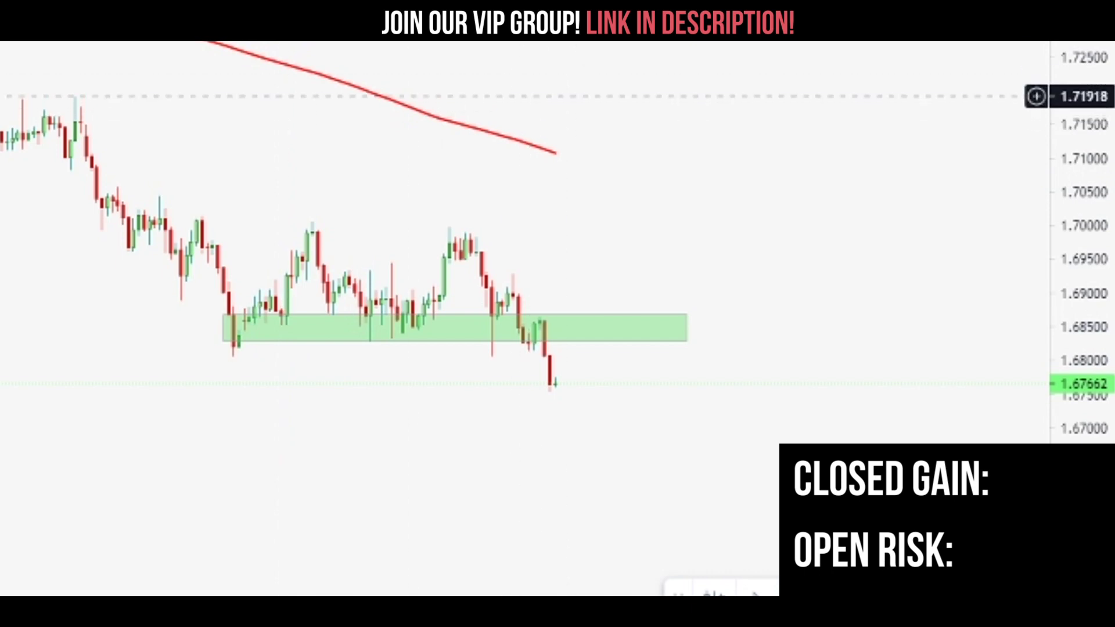
right_click(310, 315)
mouse_move(453, 337)
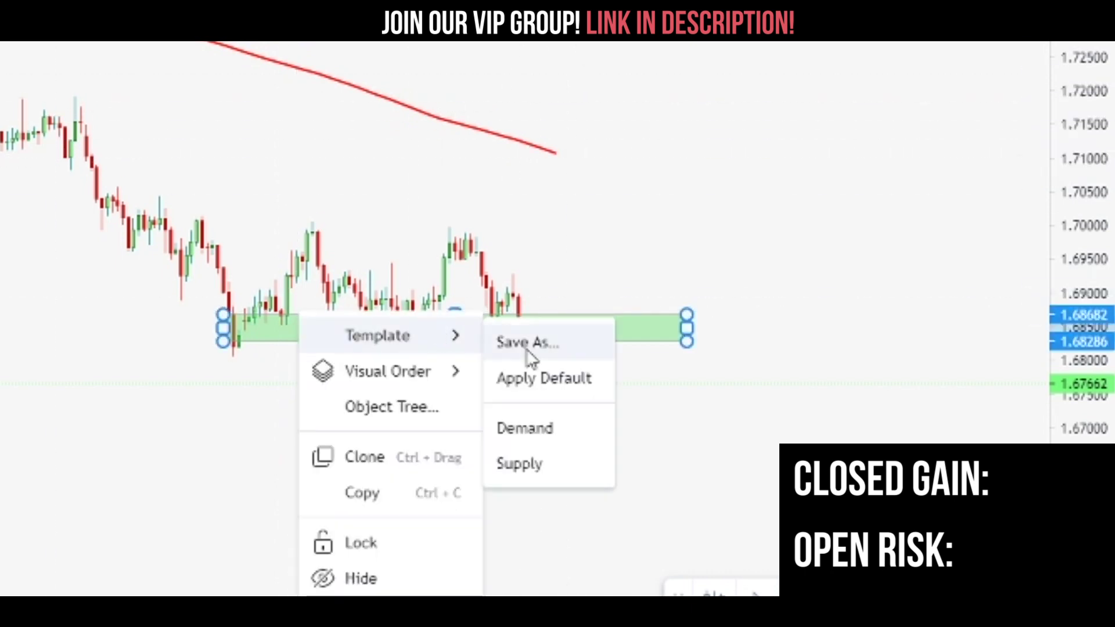
left_click(540, 467)
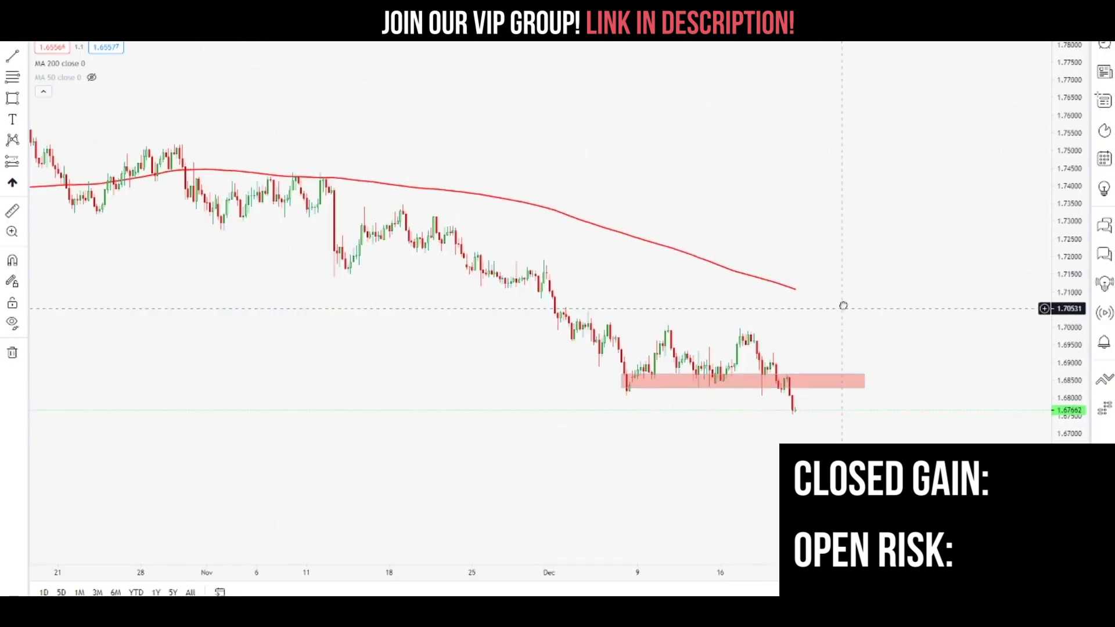
Place a Fib Retracement beside the latest candles with level 0 at 1.68421 in the red zone and level 1 above it at 1.68975
left_click_drag(844, 306, 894, 266)
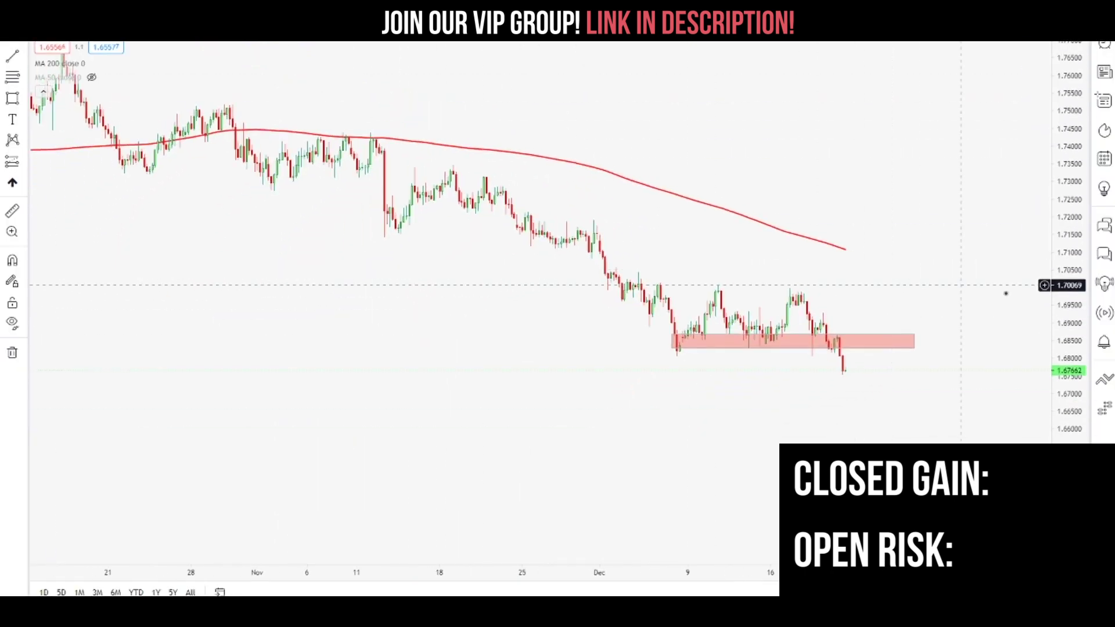
left_click_drag(1080, 317, 1076, 206)
left_click_drag(808, 177, 789, 210)
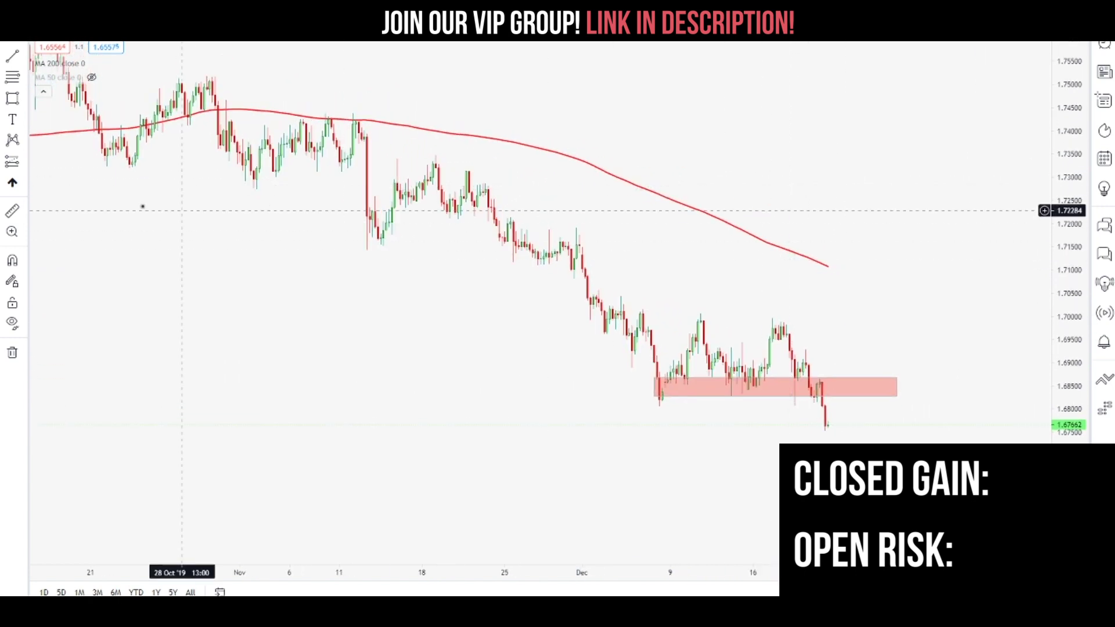
left_click(12, 76)
left_click(842, 364)
left_click(849, 390)
left_click(875, 305)
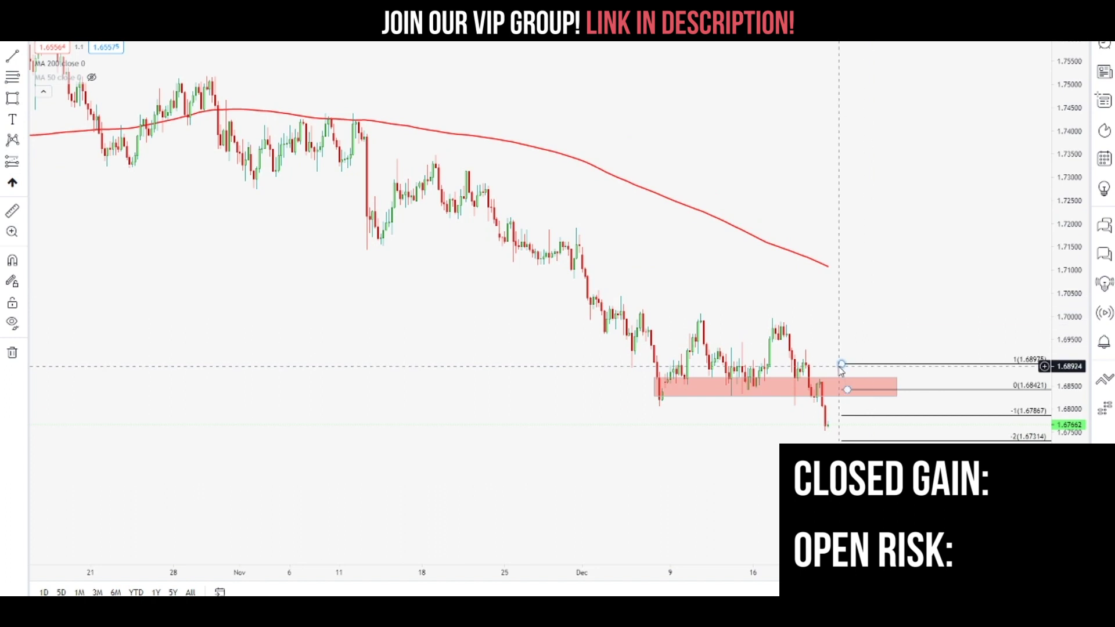
Raise level 1 of the Fib Retracement to 1.69365, keeping level 0 at 1.68421
left_click_drag(841, 365, 839, 352)
left_click(863, 357)
left_click_drag(831, 431, 825, 420)
left_click_drag(834, 341, 826, 334)
left_click(849, 317)
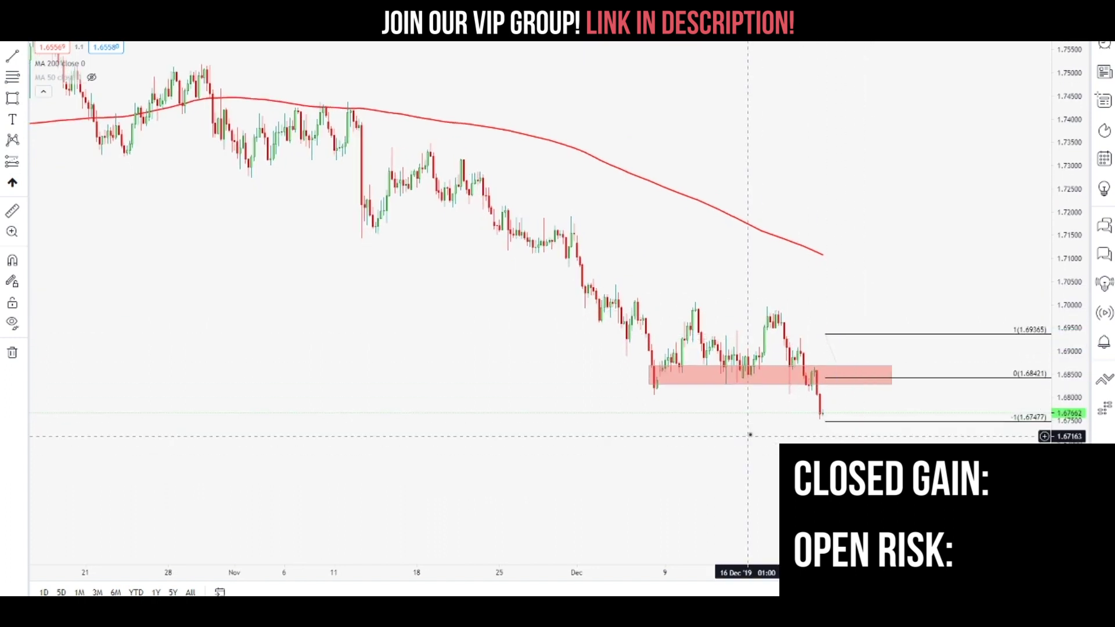
Extend the red zone's end well past the latest candles
left_click_drag(747, 436, 789, 403)
scroll(763, 394, "up", 2)
left_click_drag(857, 399, 822, 375)
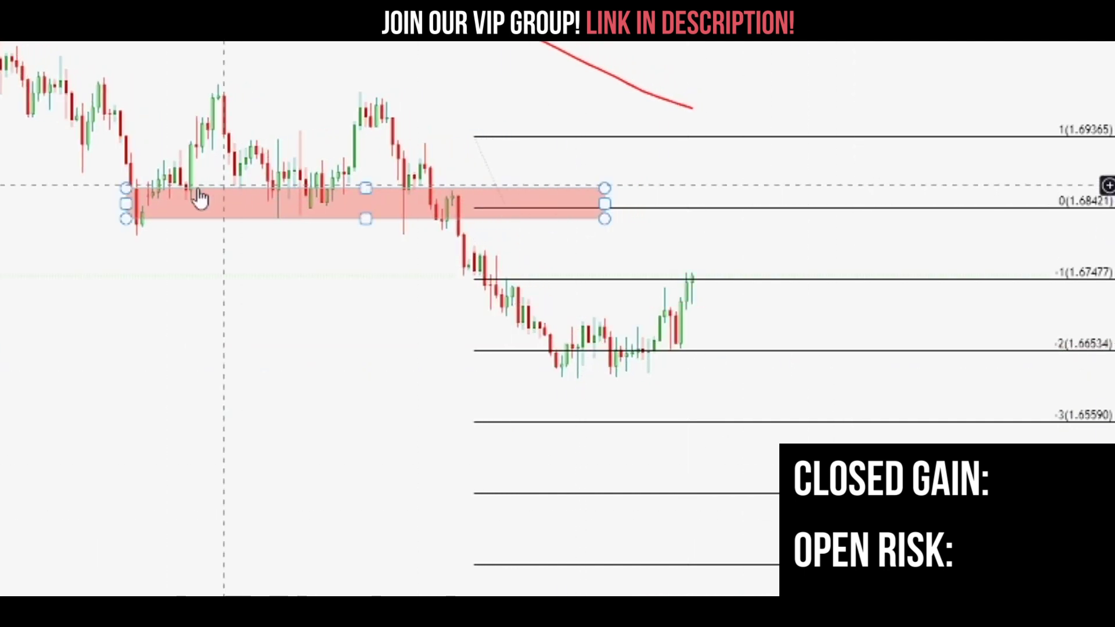
left_click_drag(605, 204, 909, 207)
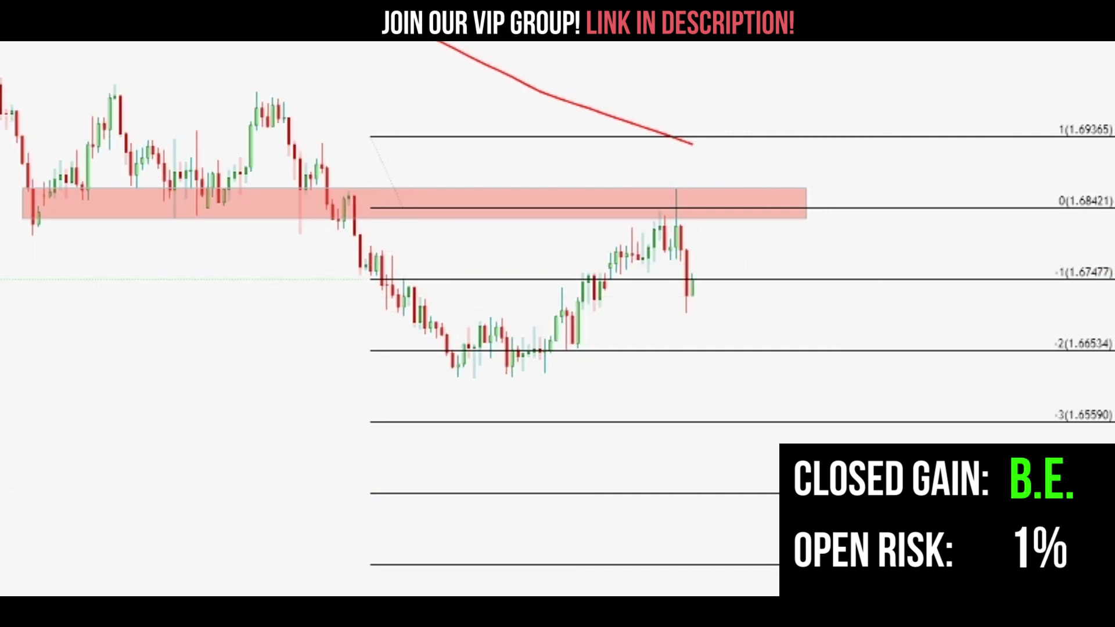
Draw an arrow from the 1 level down to the 0 level labelled BE, and log the trade as +0% in Notepad
mouse_move(716, 136)
left_mouse_down()
mouse_move(765, 196)
mouse_move(751, 198)
mouse_move(830, 184)
mouse_move(836, 205)
left_mouse_up()
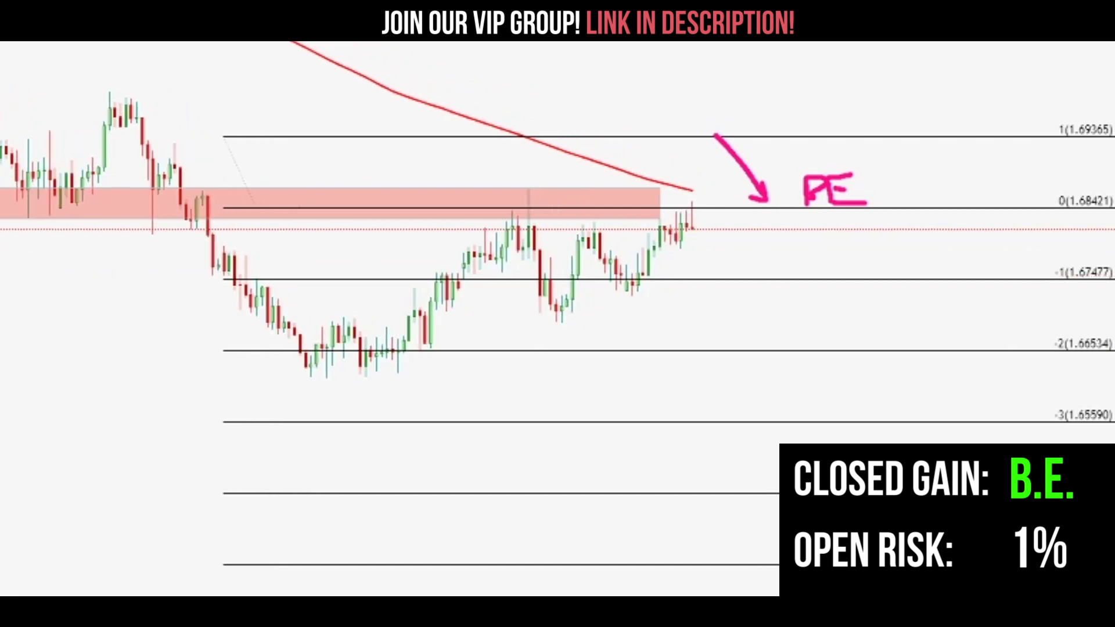
key("alt+Tab")
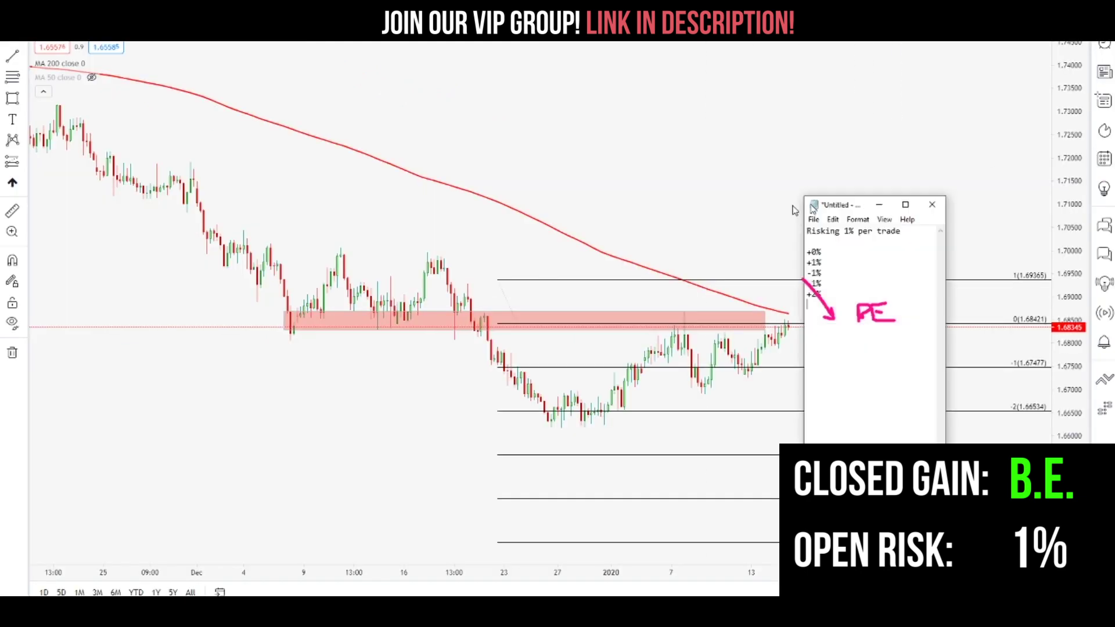
left_click_drag(823, 206, 489, 196)
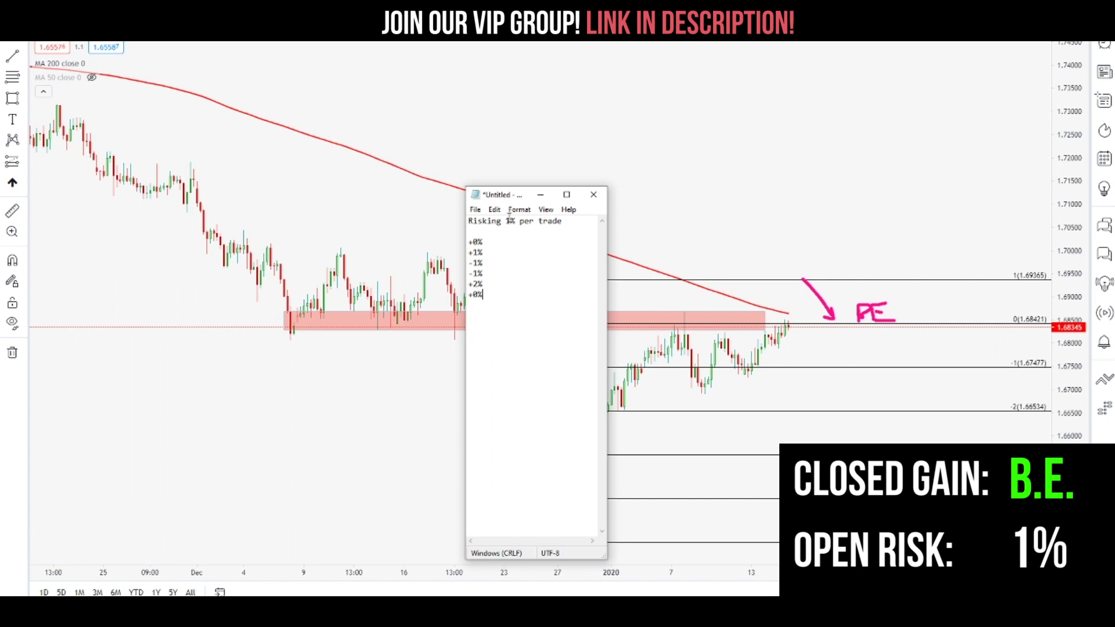
mouse_move(508, 197)
left_mouse_down()
mouse_move(540, 184)
mouse_move(877, 164)
mouse_move(1114, 176)
left_mouse_up()
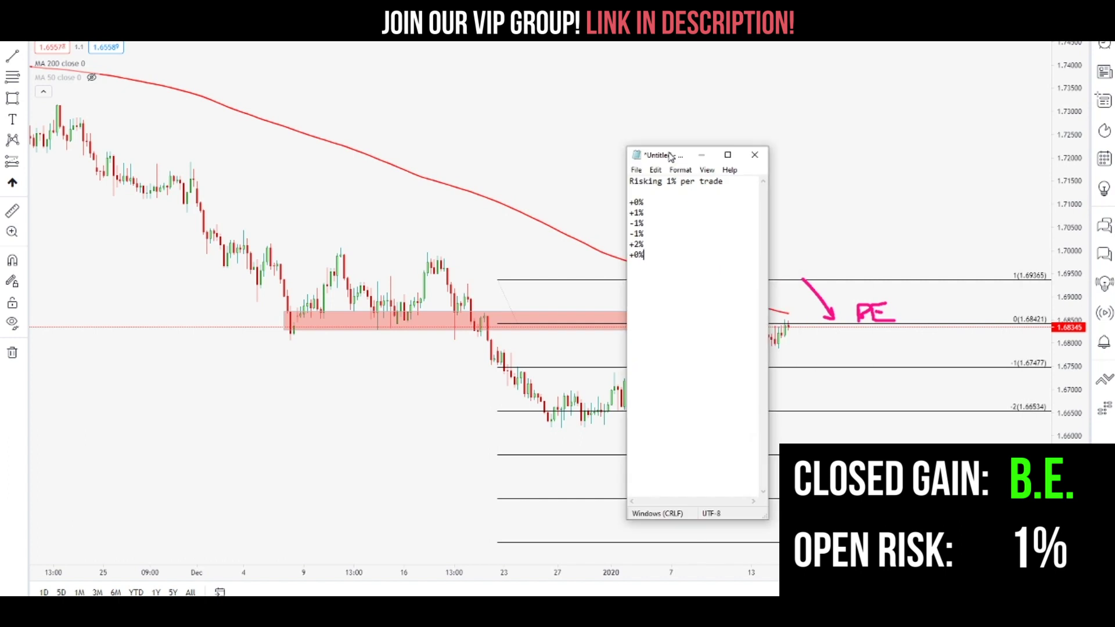
left_click_drag(669, 156, 1114, 178)
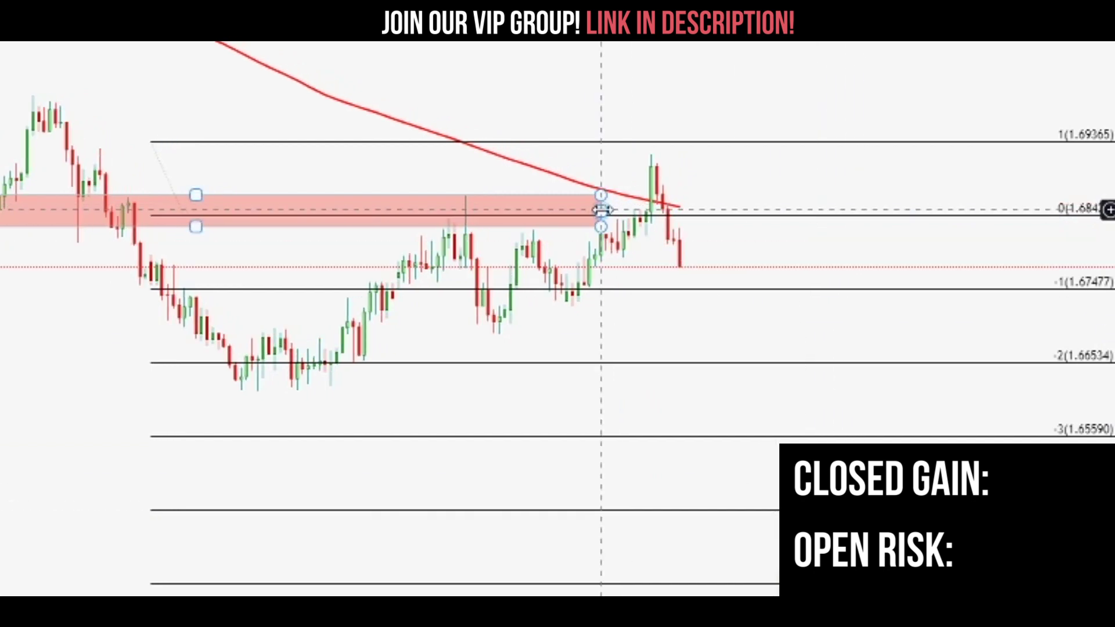
Extend the red zone past the latest candles and draw a rising trend line from the late-December low beneath the higher lows
left_click_drag(601, 211, 768, 211)
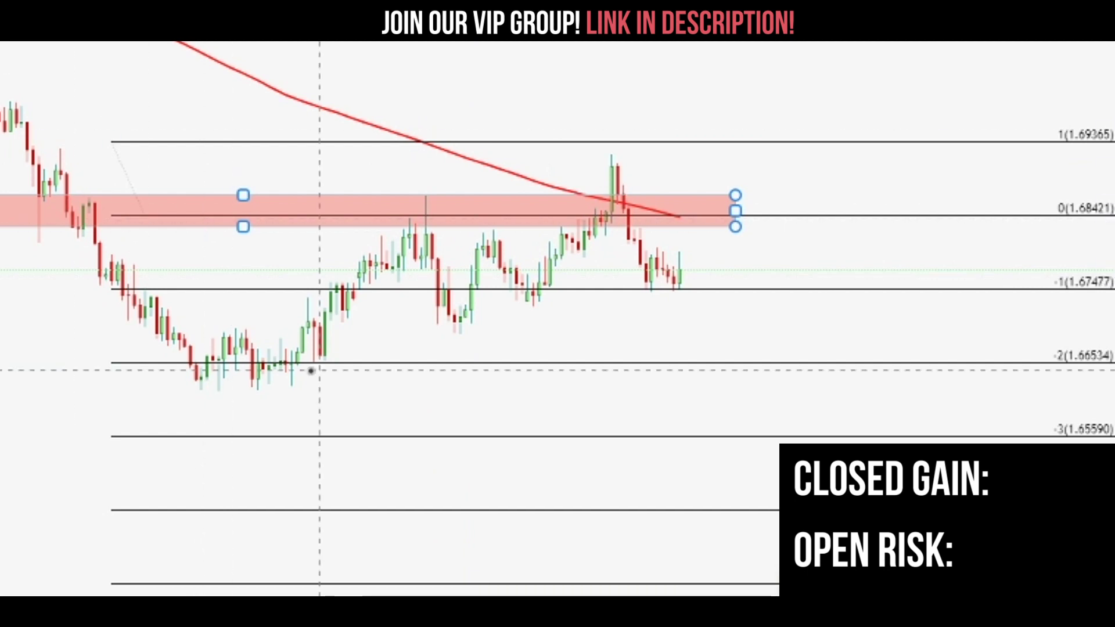
left_click(201, 388)
left_click(826, 244)
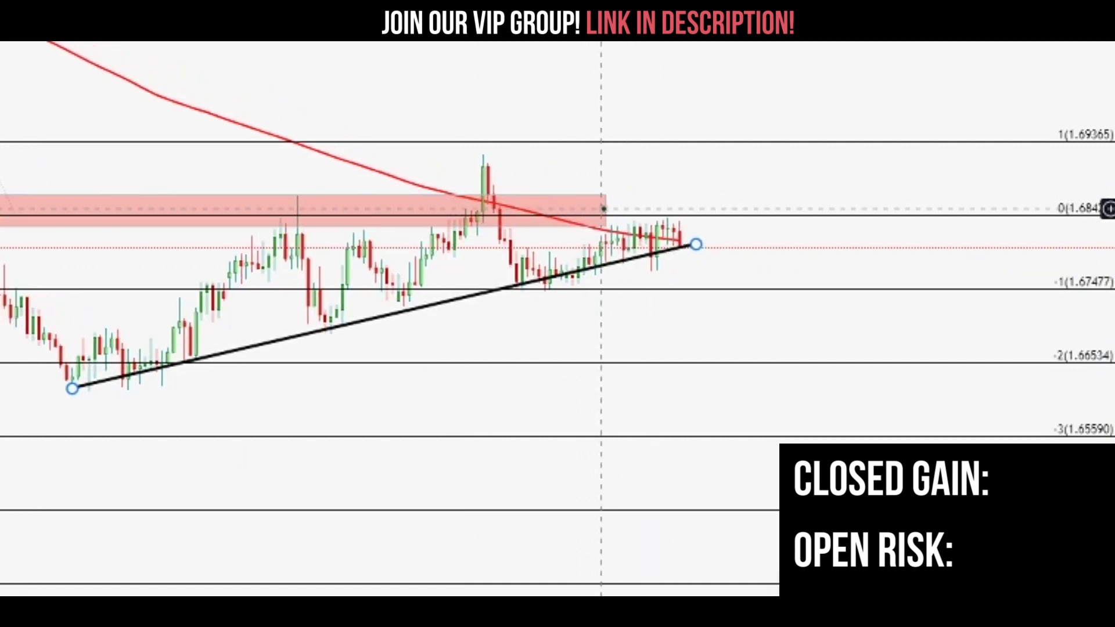
Delete the red zone, the rising trend line and the Fib Retracement
left_click(562, 199)
key("Delete")
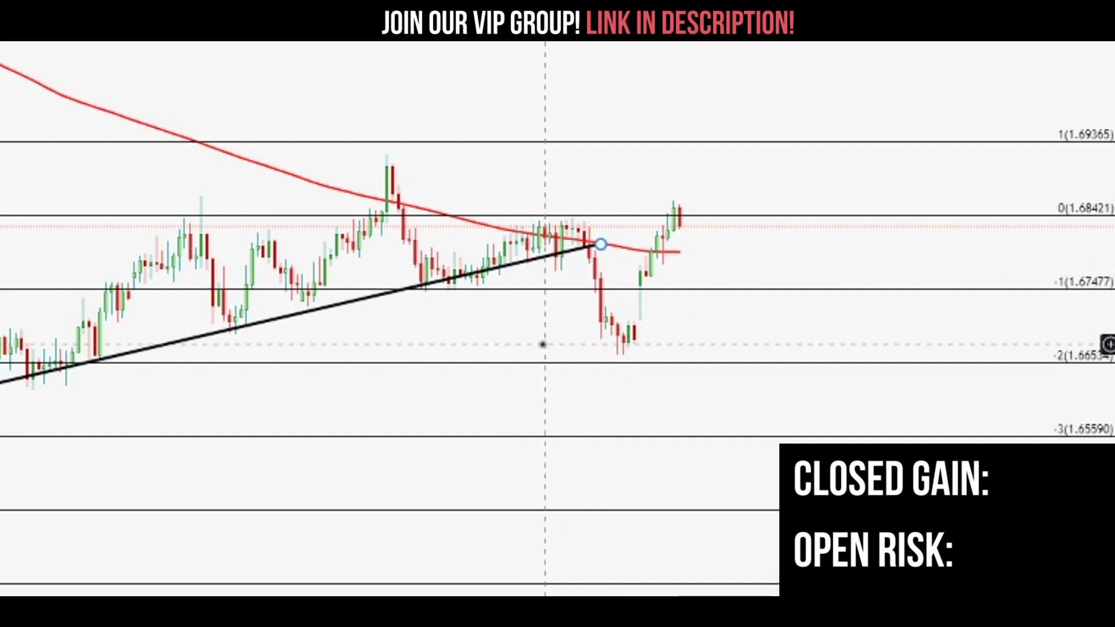
key("Delete")
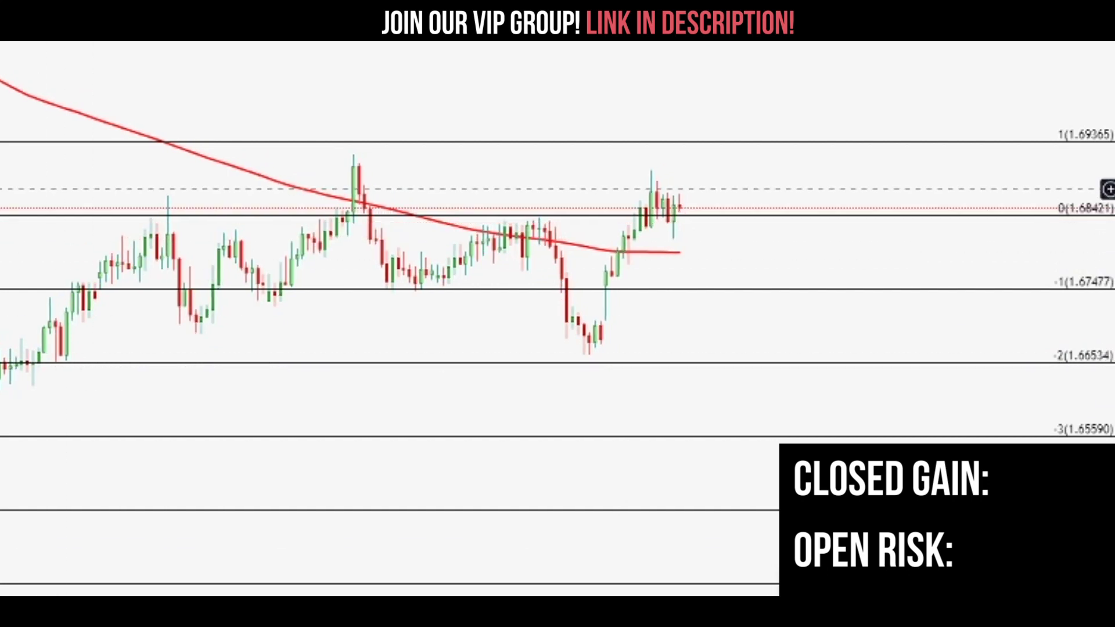
key("Delete")
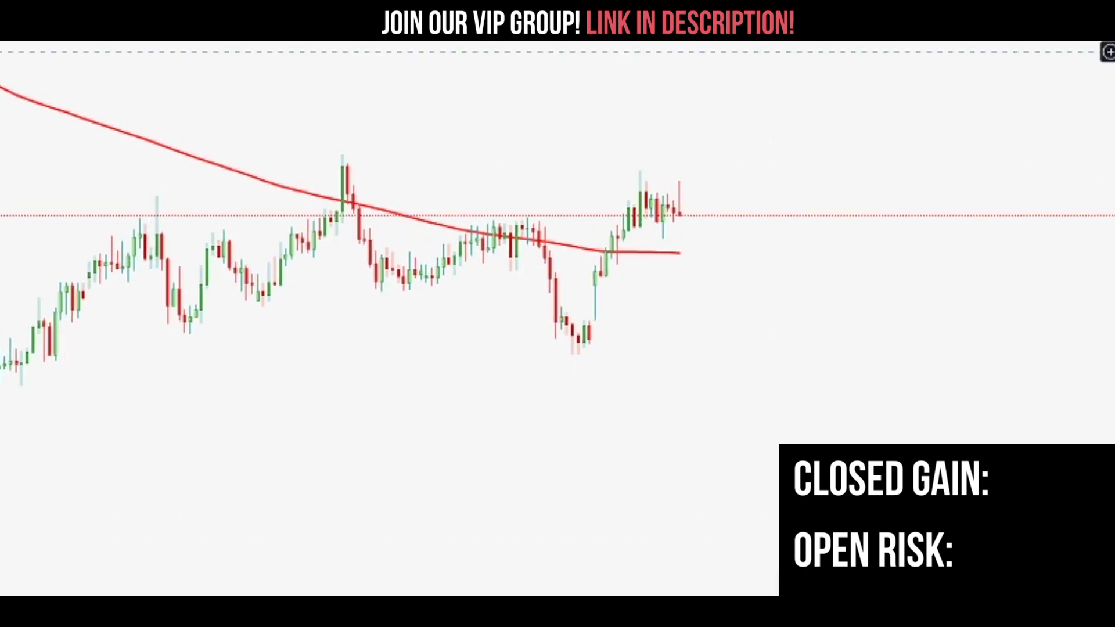
Draw a rectangle zone over the late-December and late-January lows, extend it past the latest candles, and apply the Demand template
left_click_drag(146, 278, 1011, 336)
right_click(996, 343)
mouse_move(1022, 360)
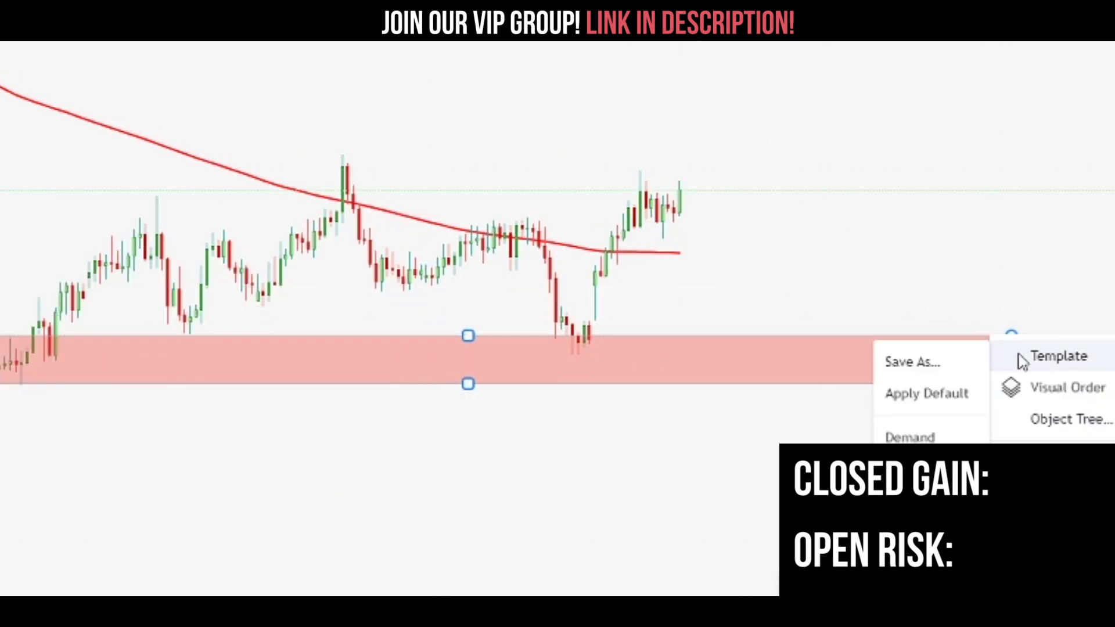
left_click(910, 437)
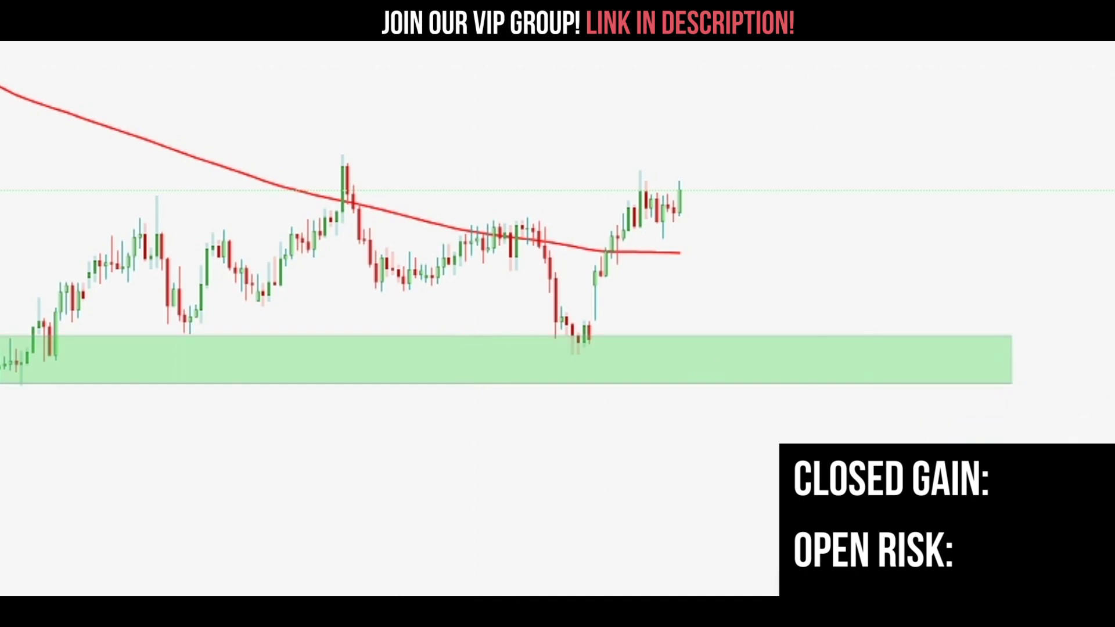
Draw a rectangle zone over the January highs spanning 1.69075 to 1.68471 and apply the Supply template
left_click_drag(122, 212, 892, 165)
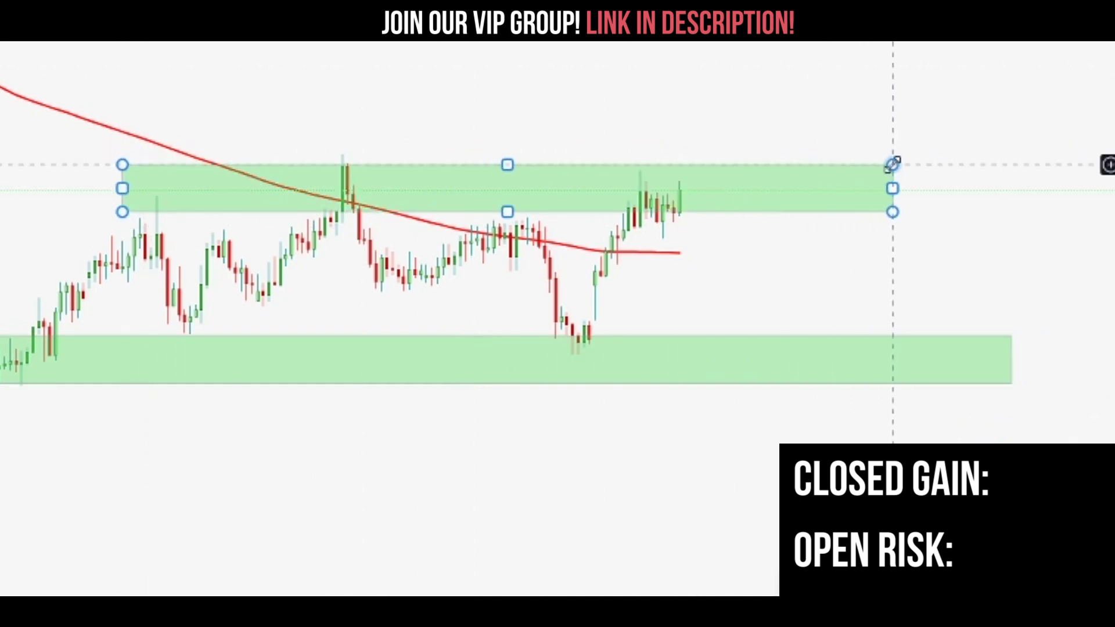
right_click(858, 177)
mouse_move(883, 179)
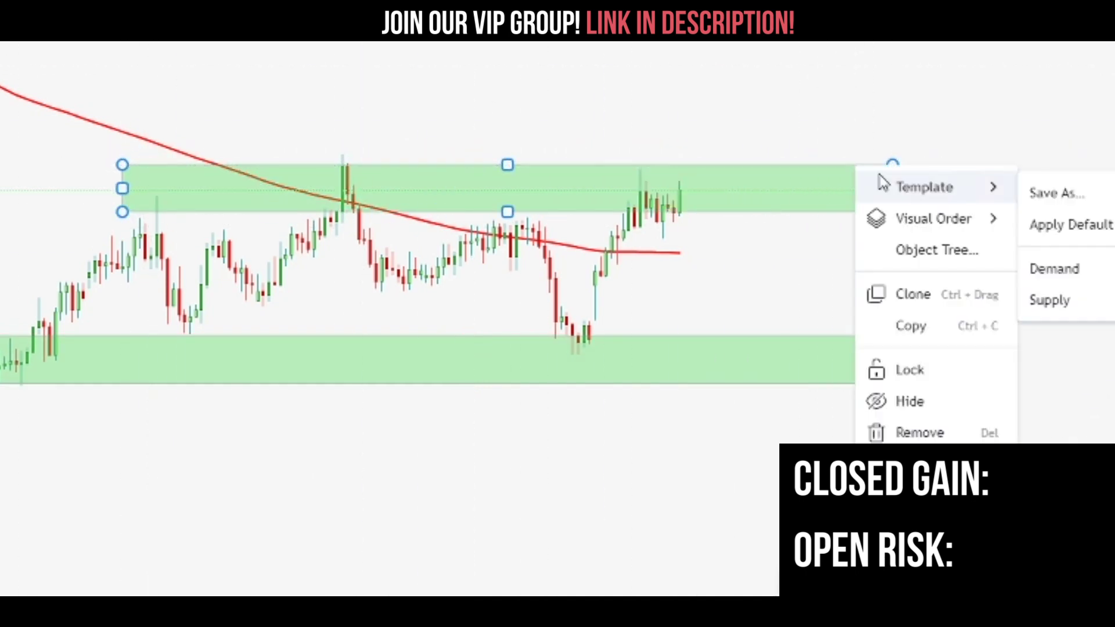
left_click(1050, 300)
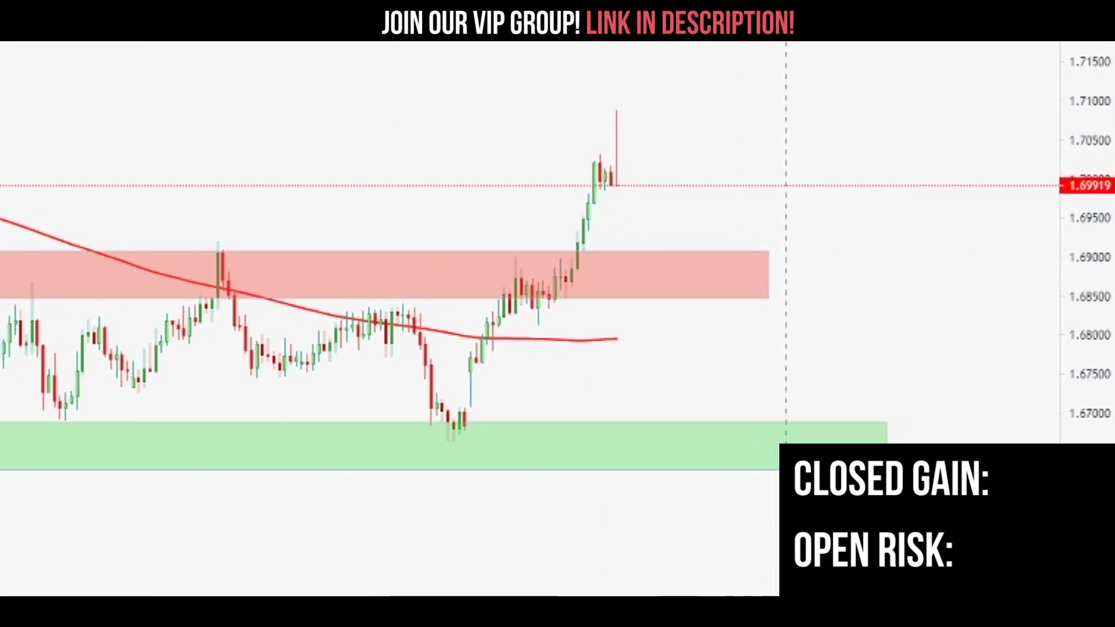
Apply the Demand template to the broken red zone over the January highs
right_click(660, 258)
mouse_move(713, 280)
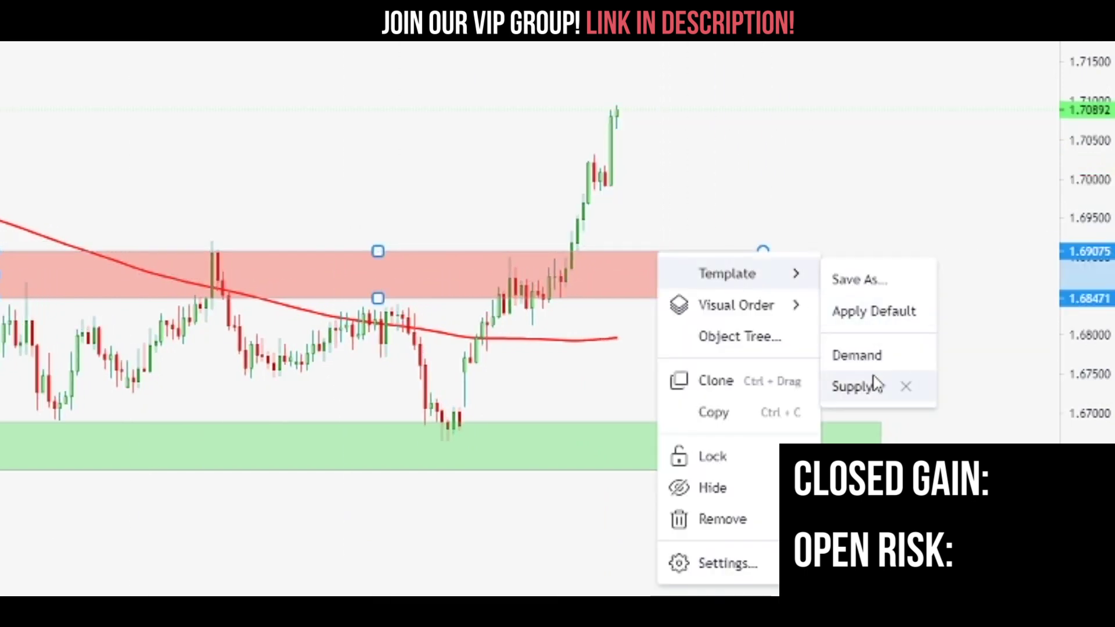
left_click(873, 361)
Draw a Fib Retracement beside the latest candles with level 0 at 1.68773 in the upper green zone and level 1 at 1.67729
left_click(650, 366)
left_click(685, 275)
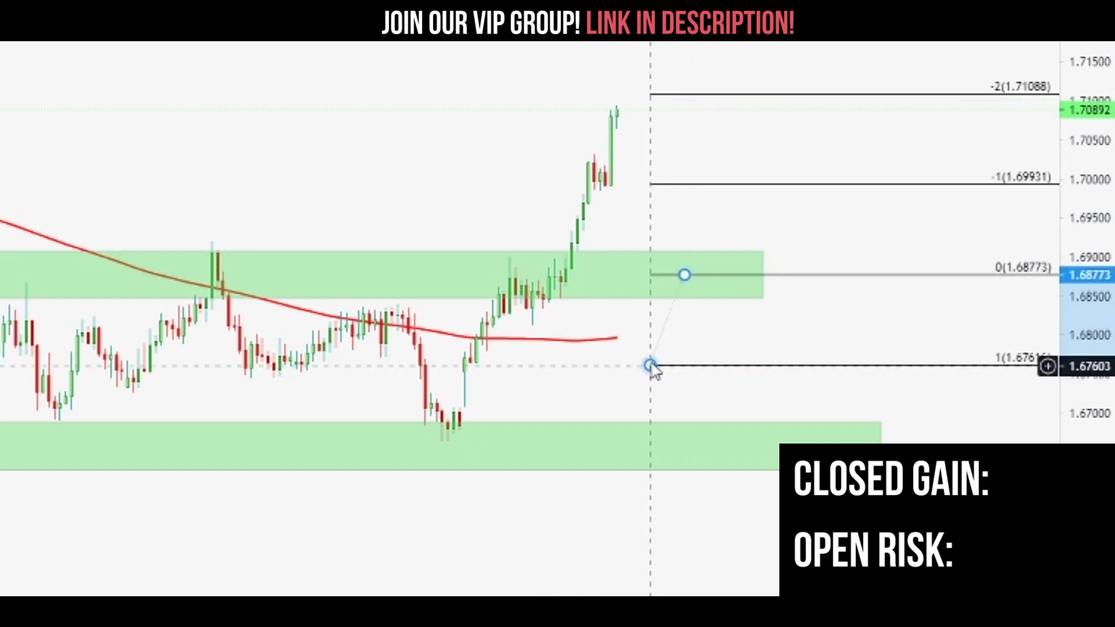
left_click_drag(650, 366, 651, 357)
left_click(620, 159)
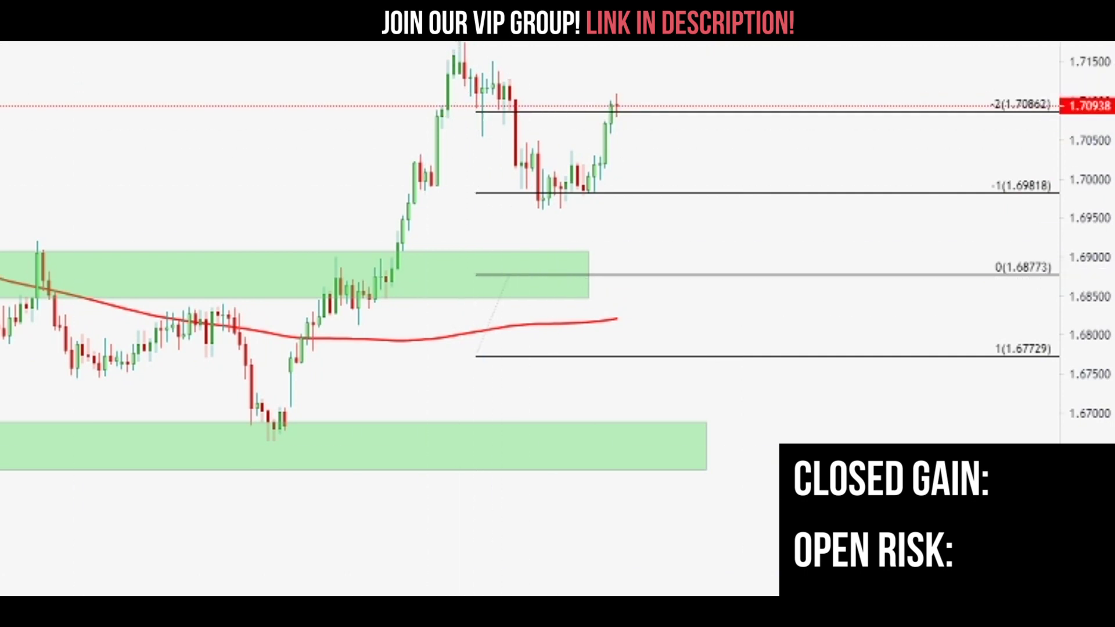
Draw a rectangle zone at the early-February high, extend it past the latest candles, and apply the Supply template
left_click(442, 43)
left_click(875, 63)
right_click(875, 64)
mouse_move(941, 89)
left_click(1073, 199)
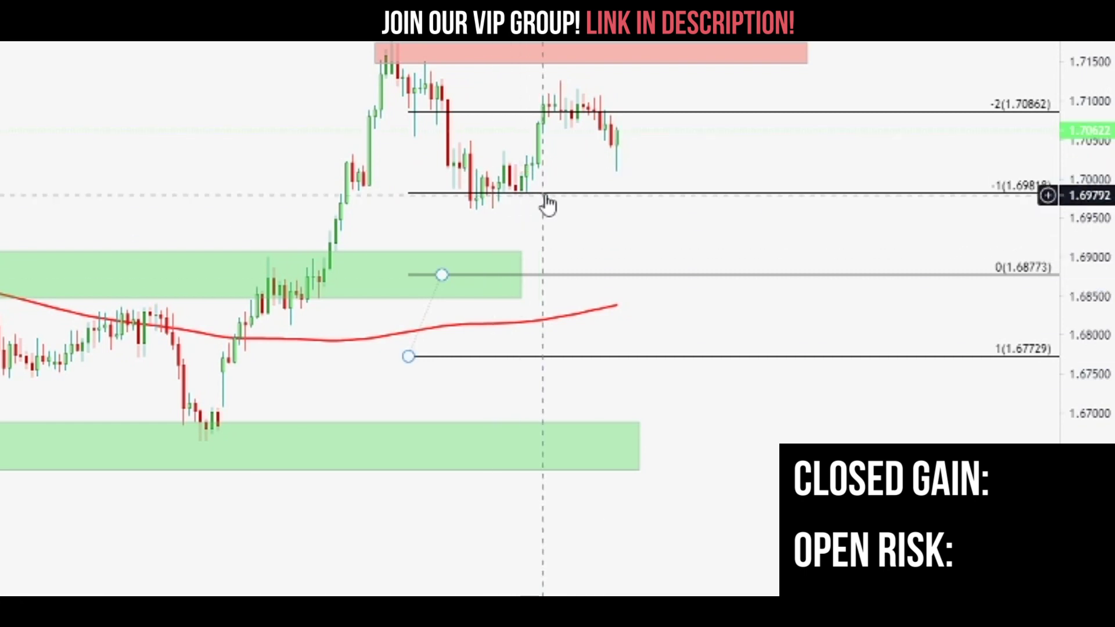
Move the Fib Retracement up so level 0 is at 1.69742, and set level 1 to 1.68371
mouse_move(426, 319)
left_mouse_down()
mouse_move(565, 228)
mouse_move(493, 244)
left_mouse_up()
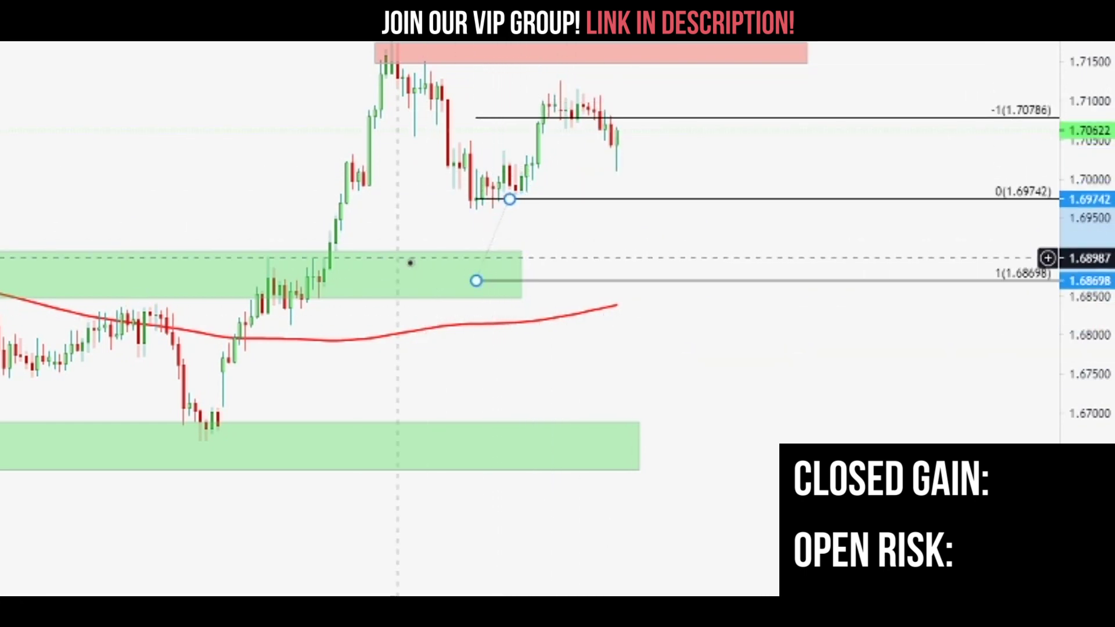
left_click_drag(476, 281, 473, 306)
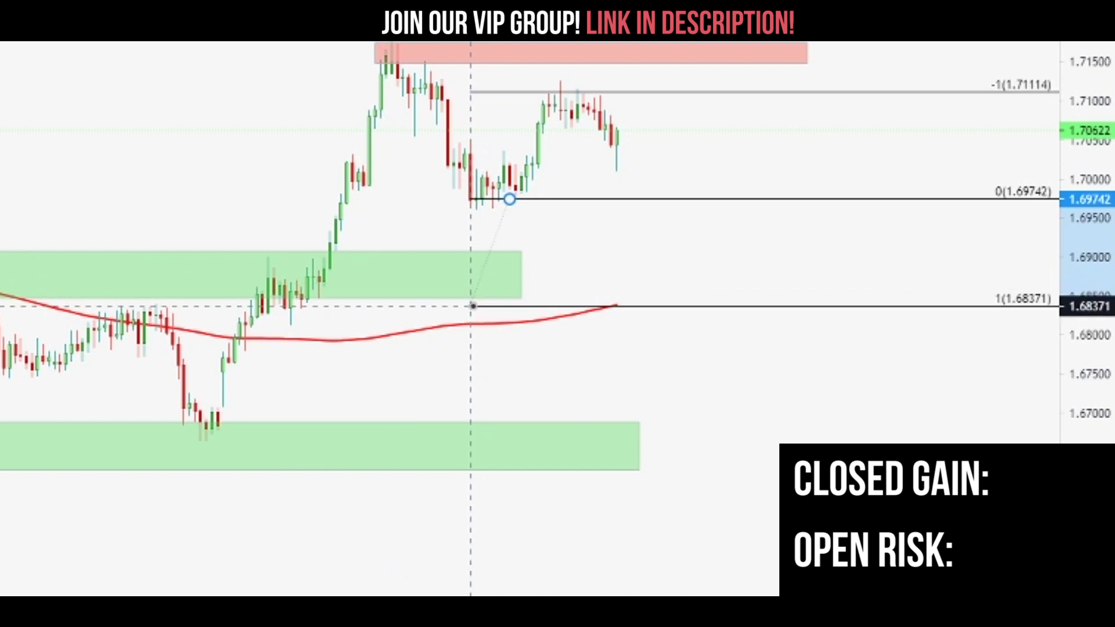
left_click(222, 110)
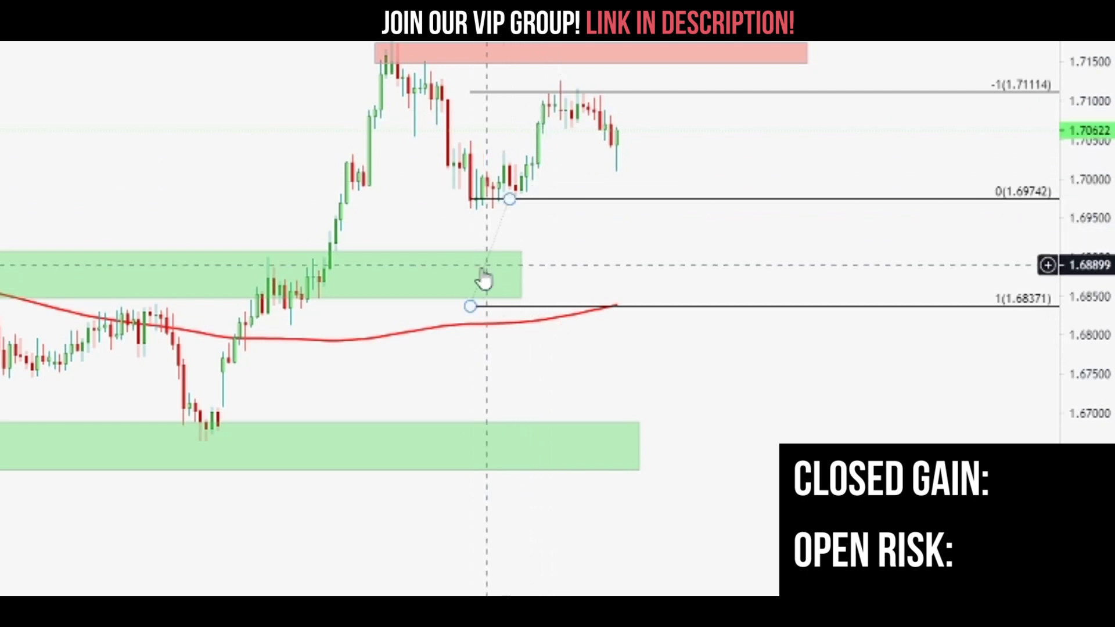
Narrow the upper green zone, start it at the 7 January high, and extend it past the latest candles
left_click_drag(521, 297, 549, 280)
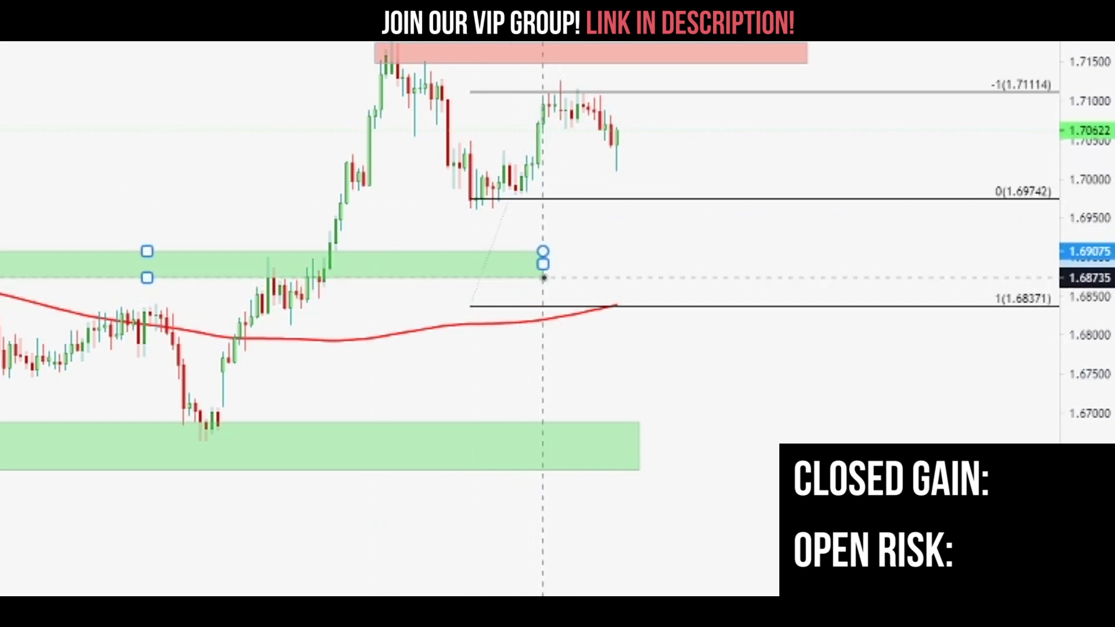
left_click_drag(99, 249, 120, 257)
left_click(121, 152)
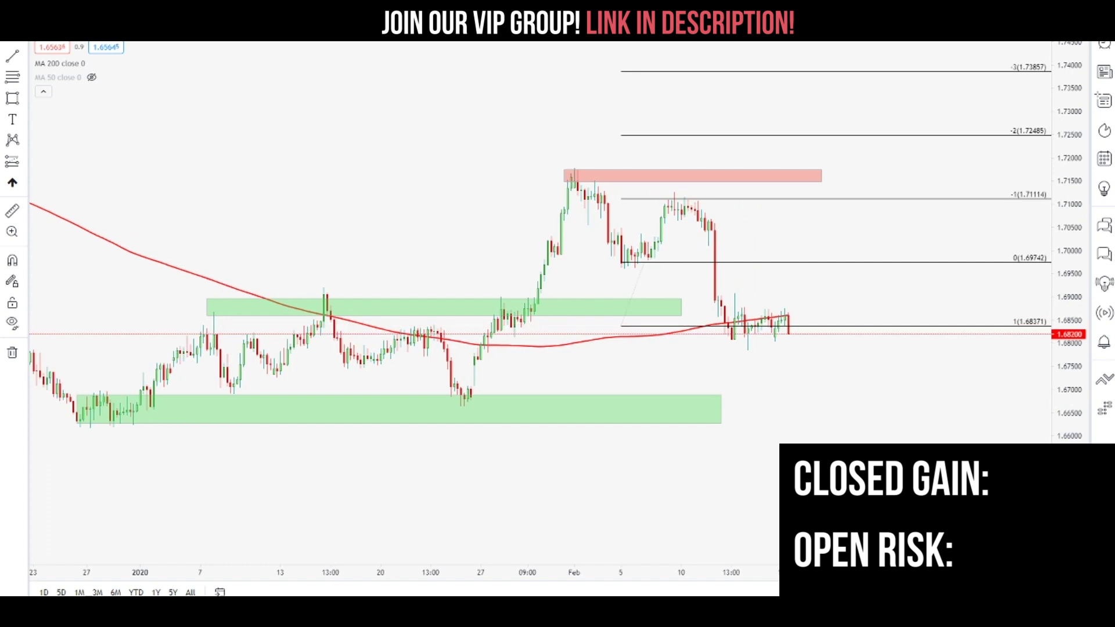
left_click(667, 308)
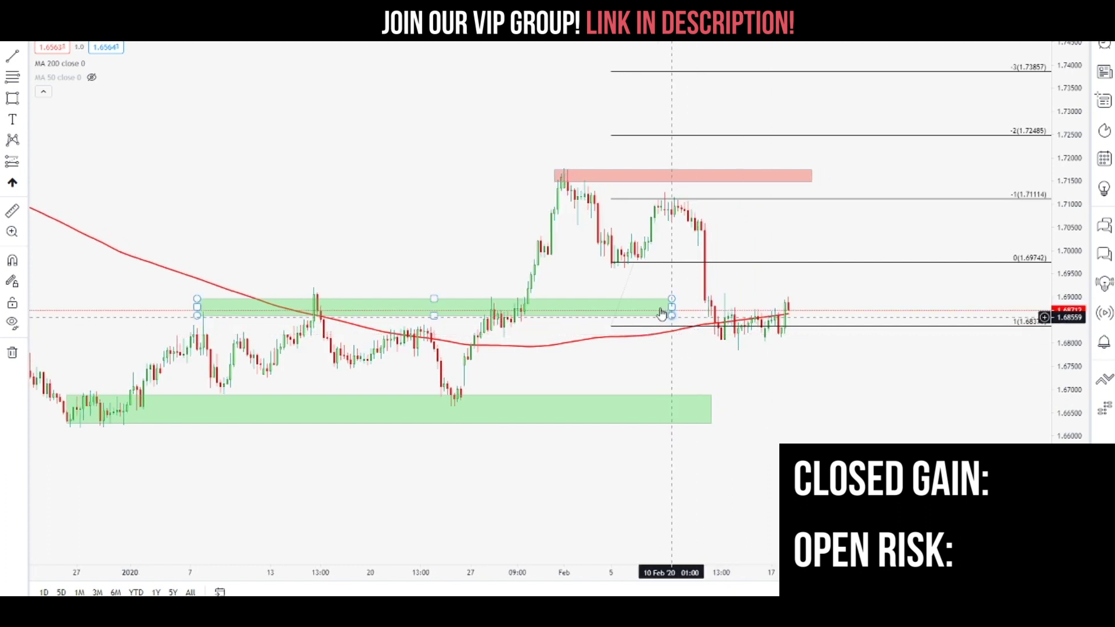
left_click_drag(667, 307, 908, 308)
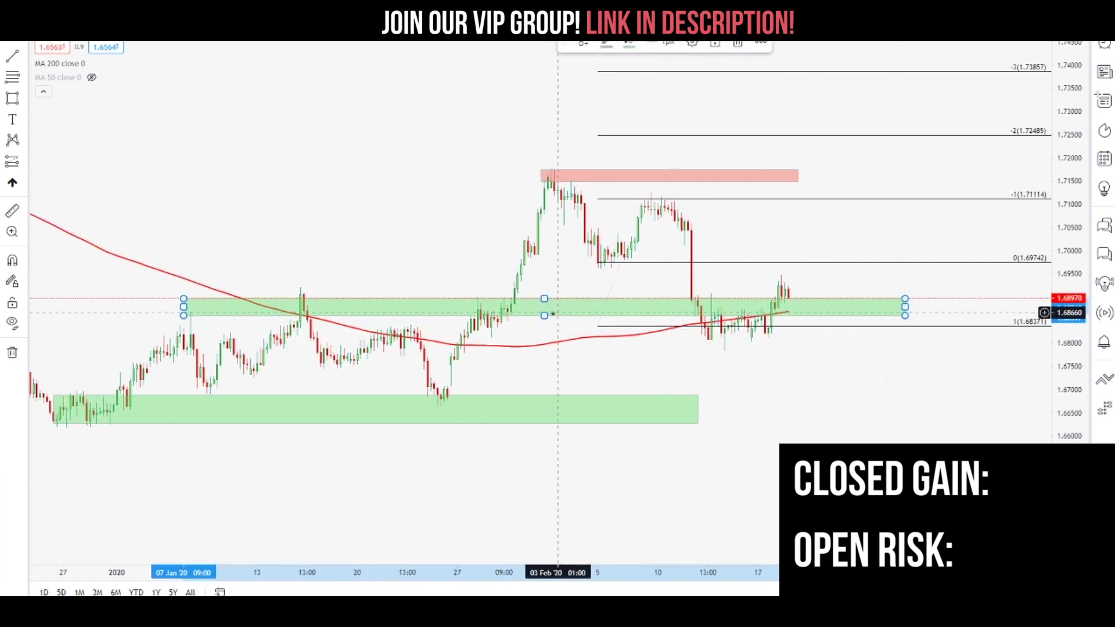
Lower the upper green zone's bottom edge to 1.68320 and move its start to the 27 January candles
left_click_drag(545, 316, 544, 330)
left_click_drag(168, 312, 435, 313)
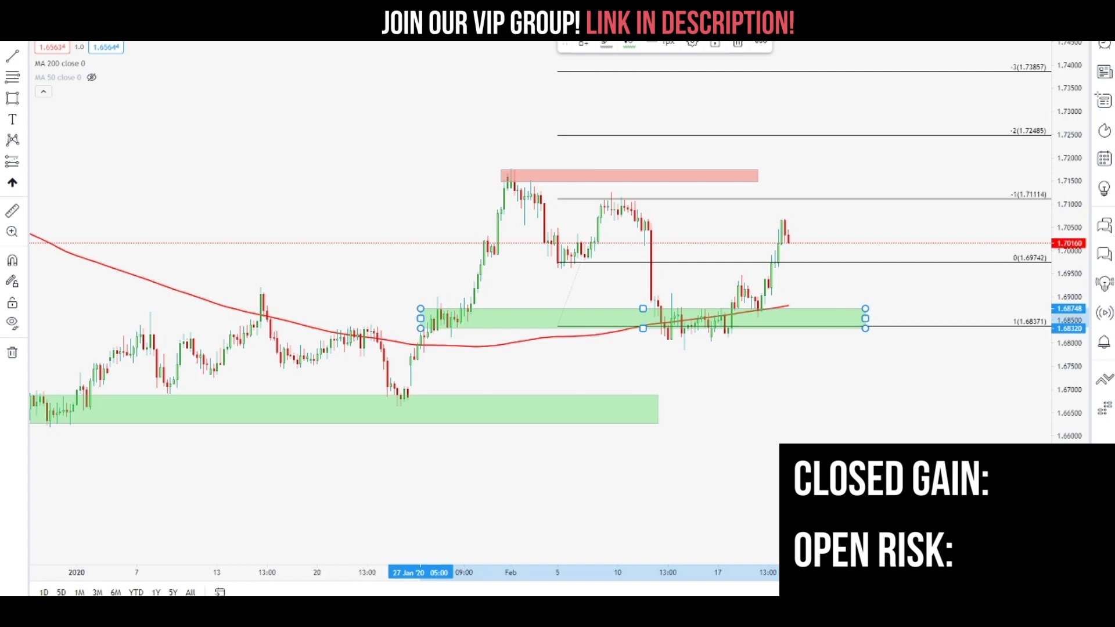
left_click(767, 388)
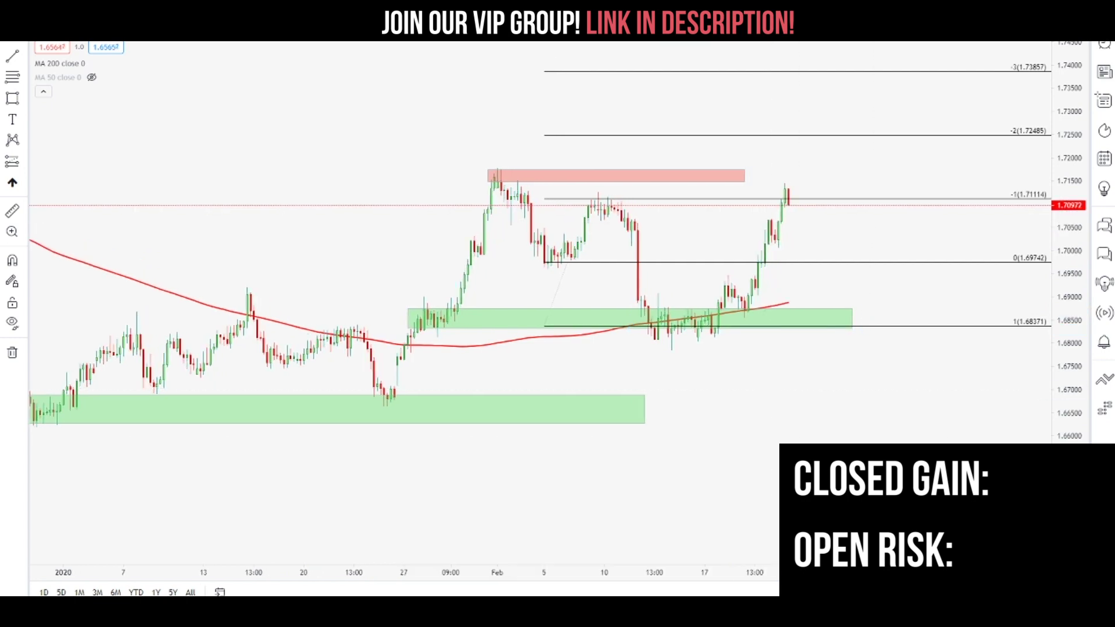
Extend the red supply zone past the latest candles with its lower edge at 1.71164, and delete the Fib Retracement
left_click_drag(742, 182, 891, 197)
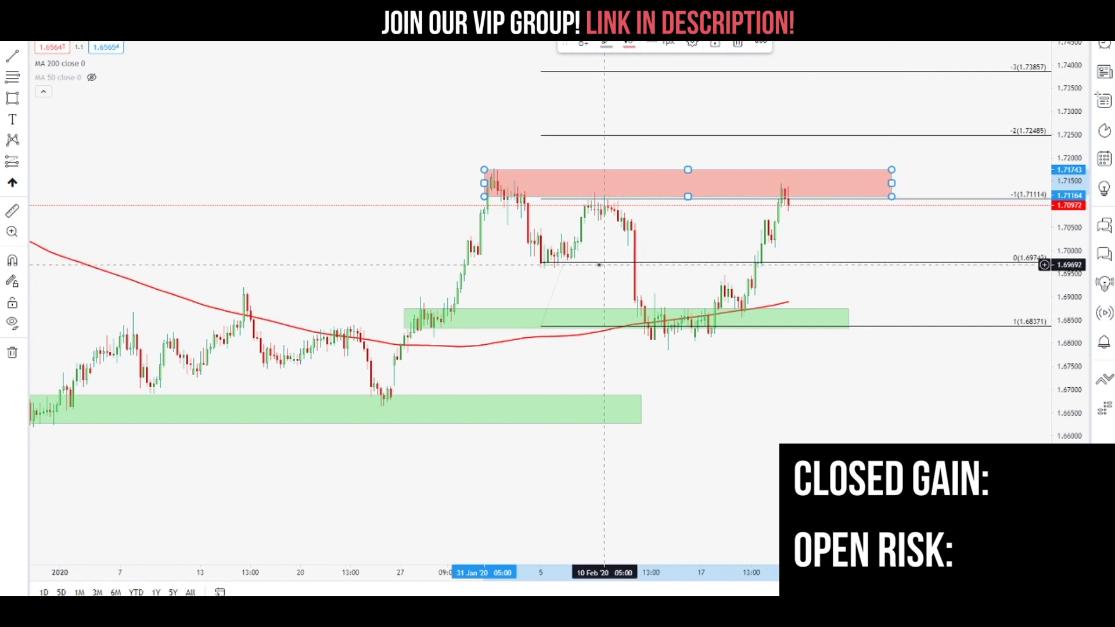
left_click(562, 276)
key("Delete")
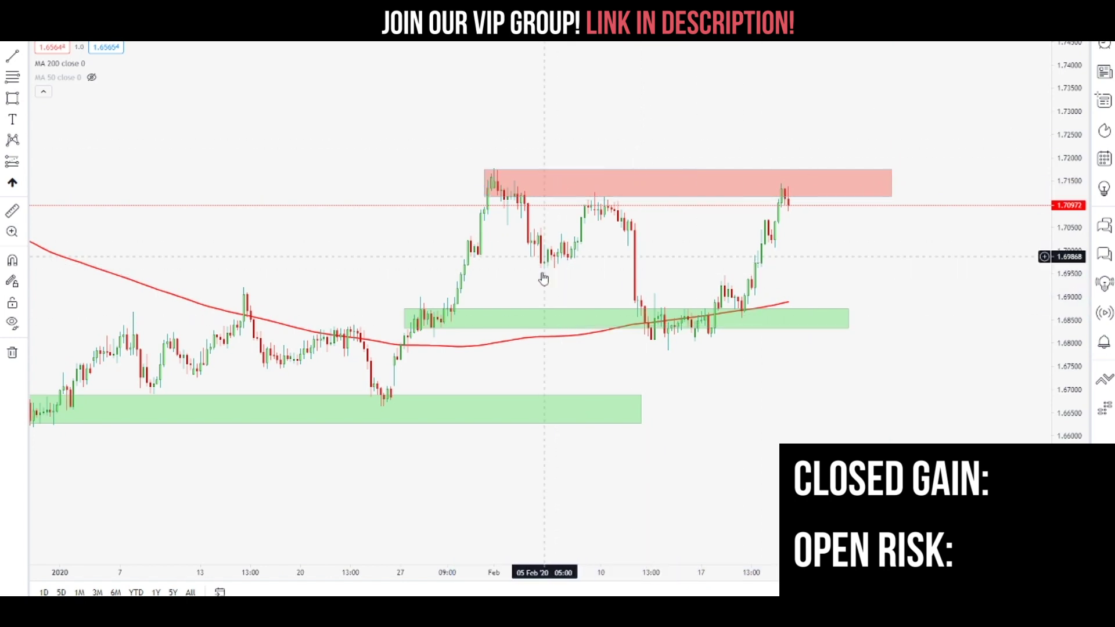
Extend the lower green zone well past the latest candles
left_click(587, 398)
left_click_drag(254, 398, 479, 393)
left_click_drag(858, 407, 1035, 405)
left_click_drag(956, 374, 695, 393)
left_click_drag(773, 424, 1004, 423)
left_click(938, 367)
Extend the upper green zone and the red zone further past the latest candles, lowering the green zone's bottom edge to 1.68056
left_click_drag(804, 332, 1052, 329)
left_click_drag(705, 342, 709, 355)
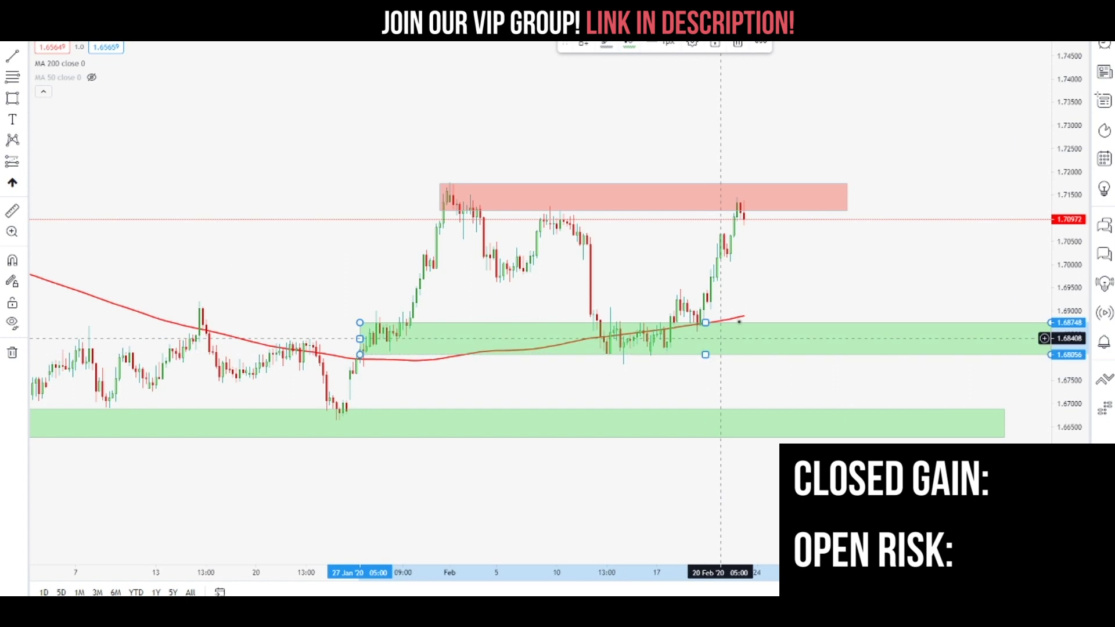
left_click(813, 274)
left_click_drag(848, 197, 1067, 197)
left_click(910, 135)
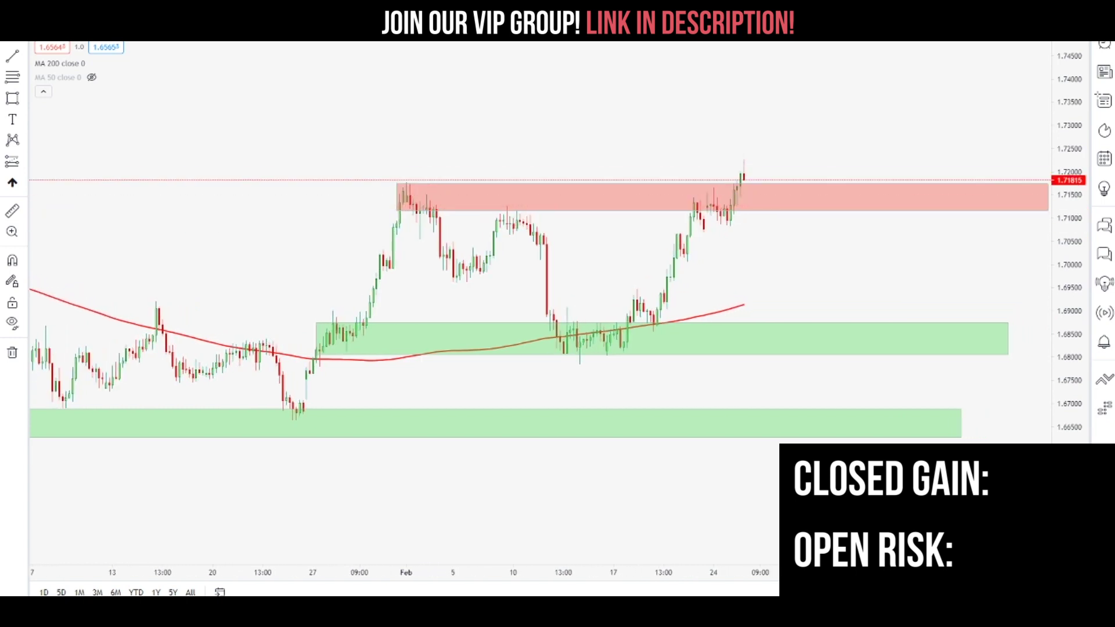
Draw a Fib Retracement at the latest candles with level 1 at 1.70447 and level 0 at 1.71504 inside the red zone
left_click(12, 76)
left_click(741, 244)
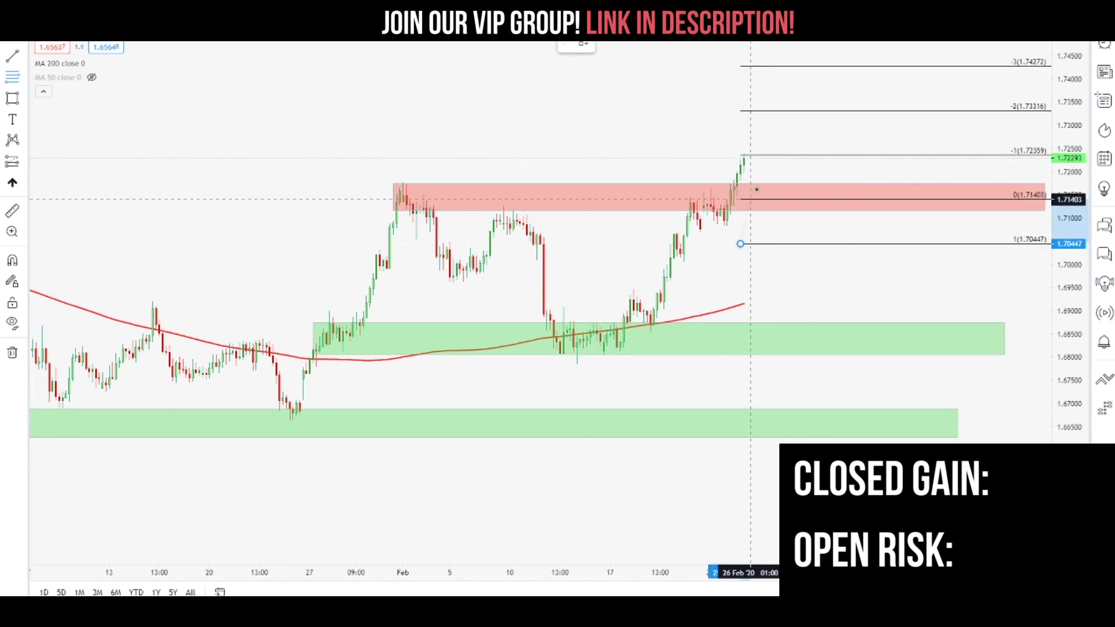
left_click(791, 195)
left_click_drag(746, 243, 745, 244)
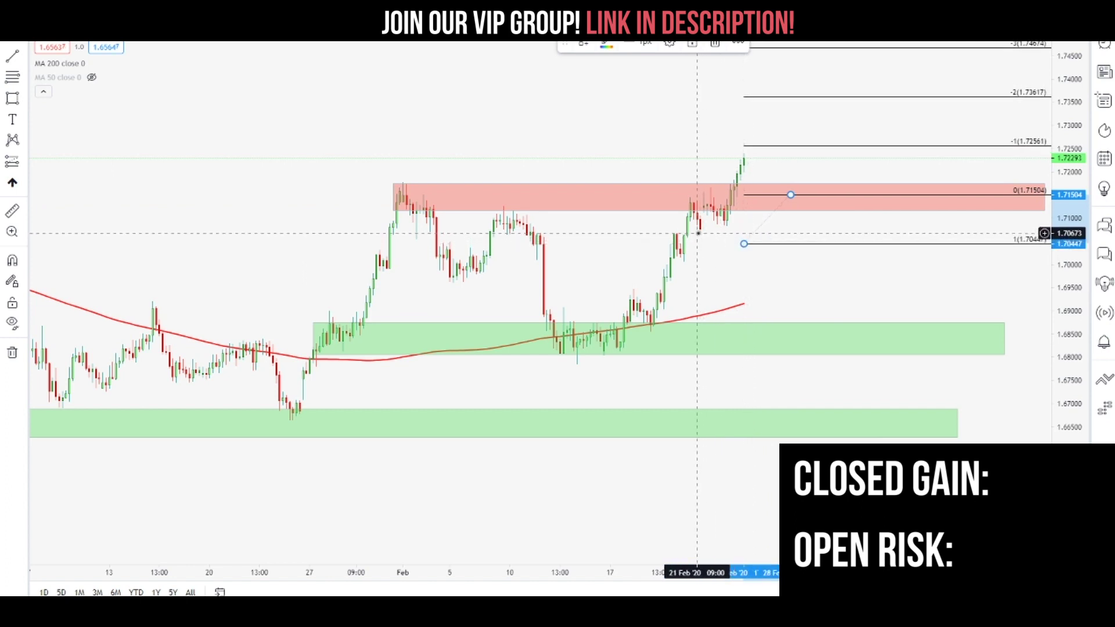
left_click(656, 234)
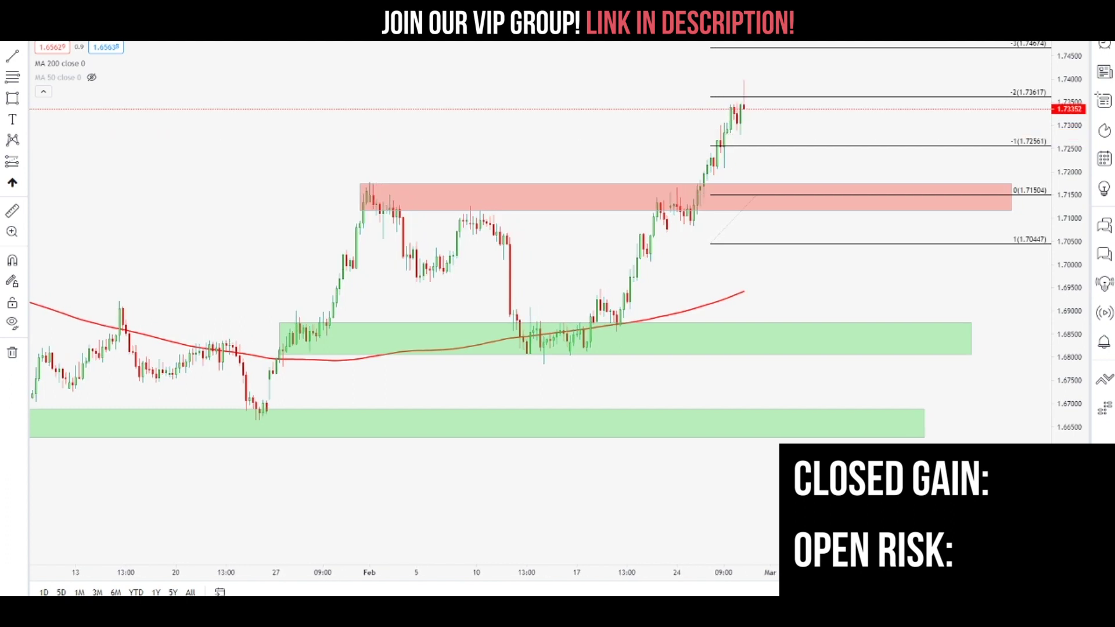
left_click_drag(630, 147, 566, 247)
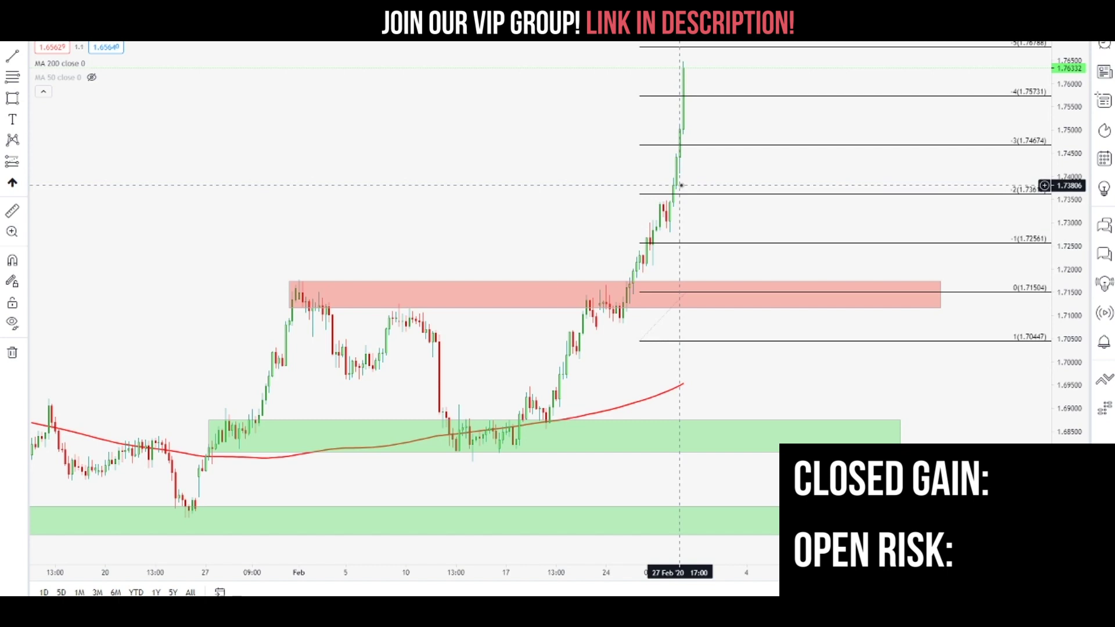